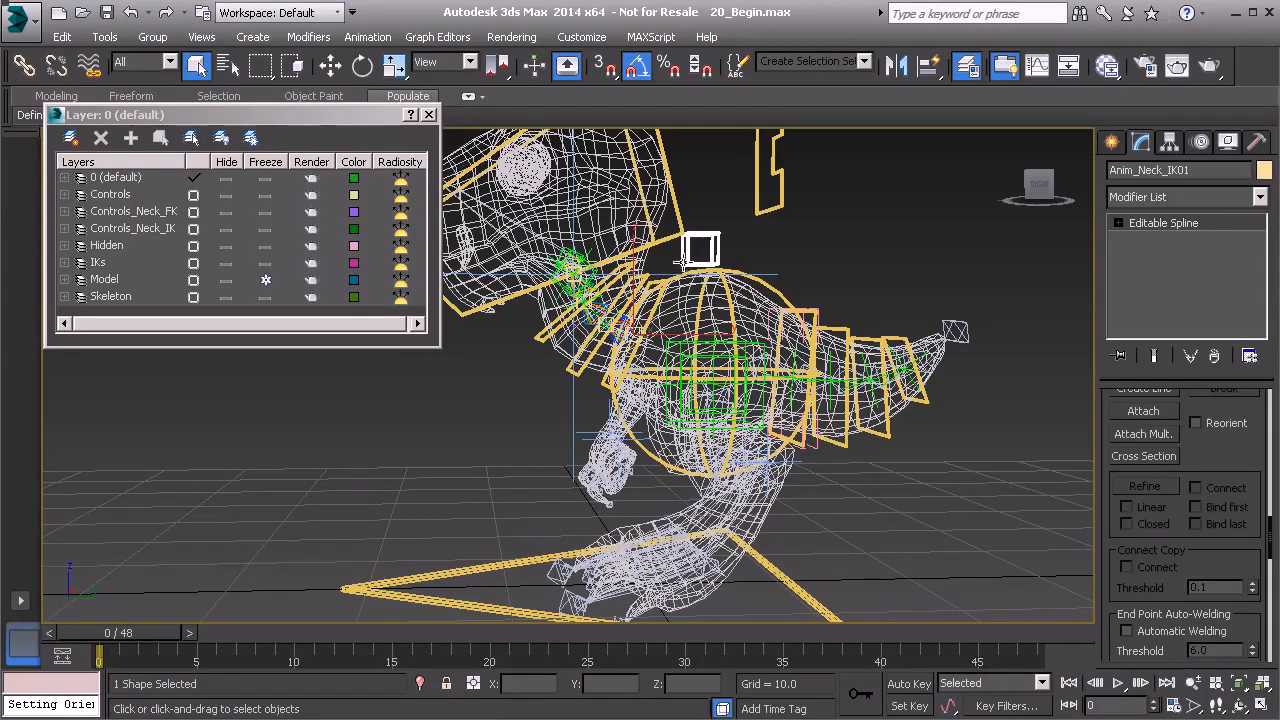
- Clone the Anim_Neck_IK01 box control as a copy and center the clone's pivot to the object
key(ctrl+v)
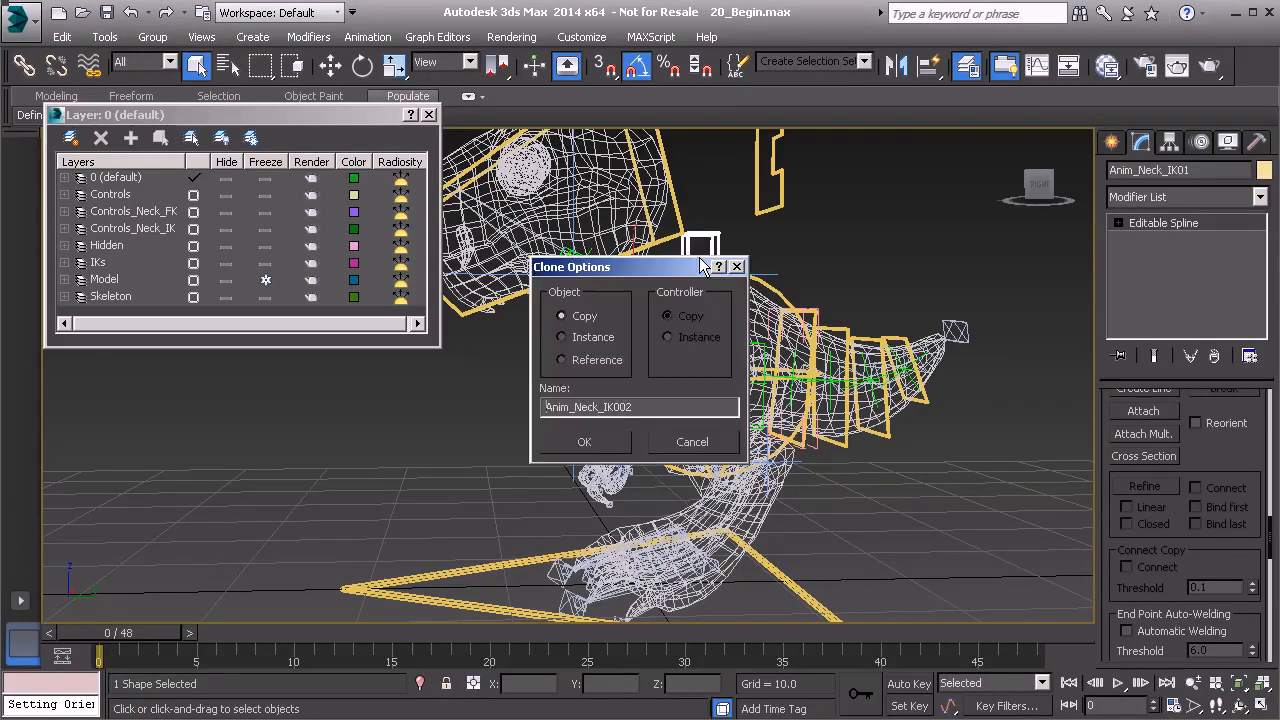
click(618, 445)
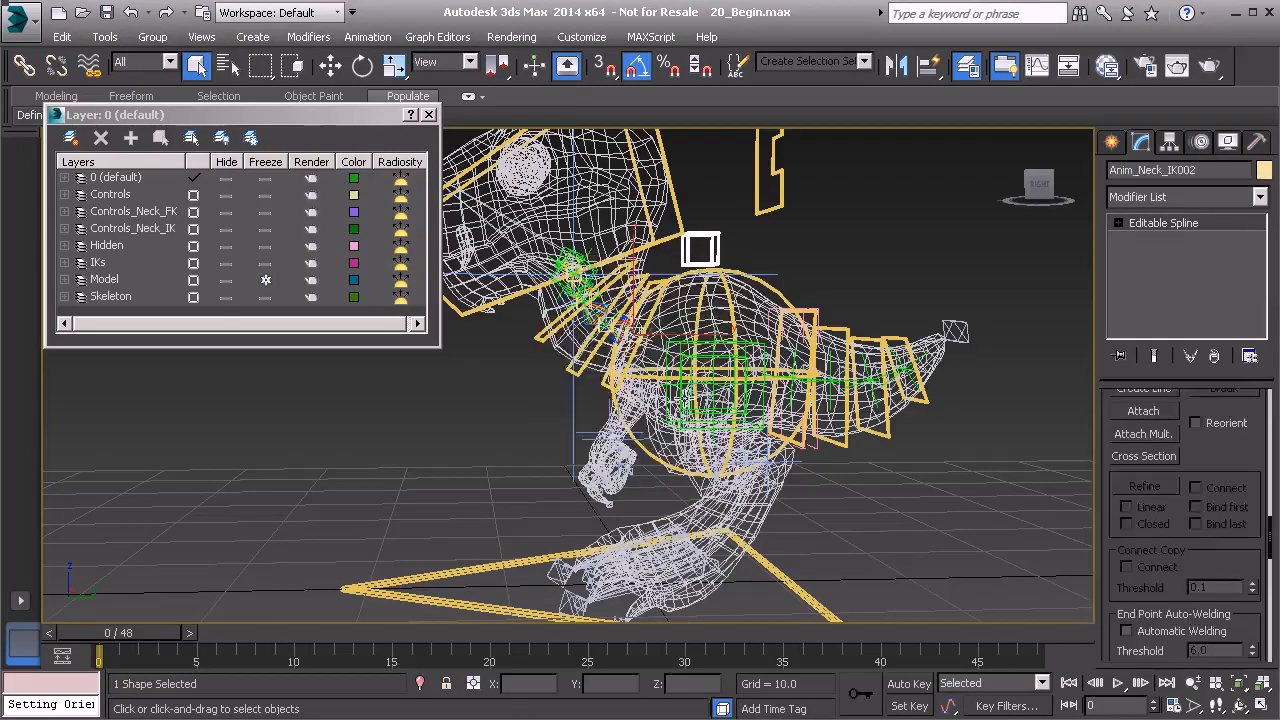
middle_drag(680, 388, 669, 411)
key(w)
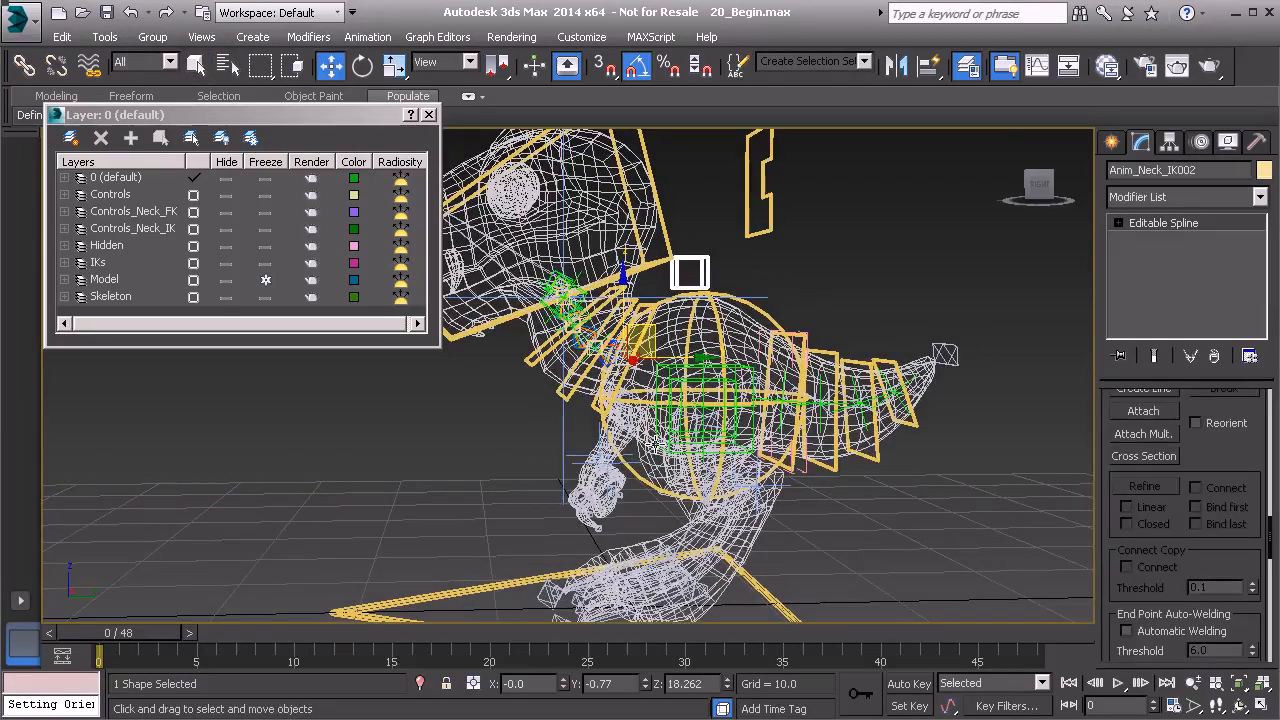
click(1168, 143)
click(1184, 268)
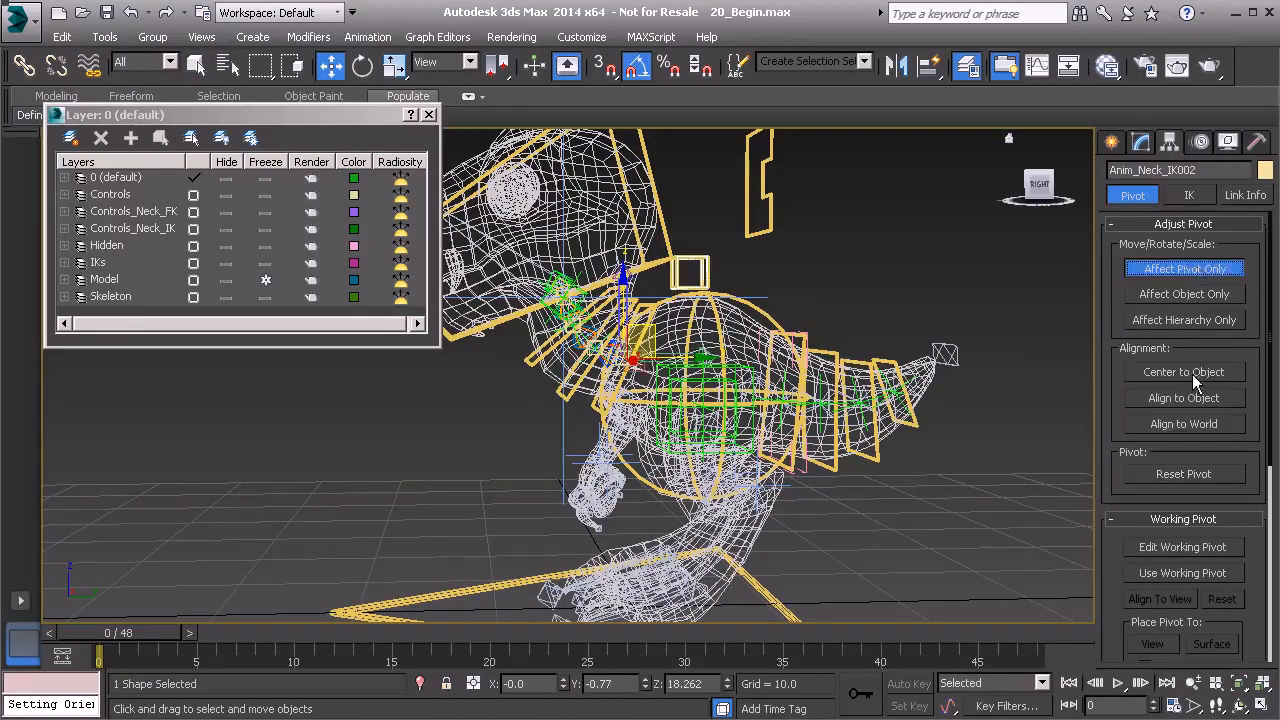
click(1195, 372)
click(1184, 268)
- Align the cloned box control to the IK goal at the left wrist
scroll(758, 472, up, 3)
scroll(722, 428, up, 1)
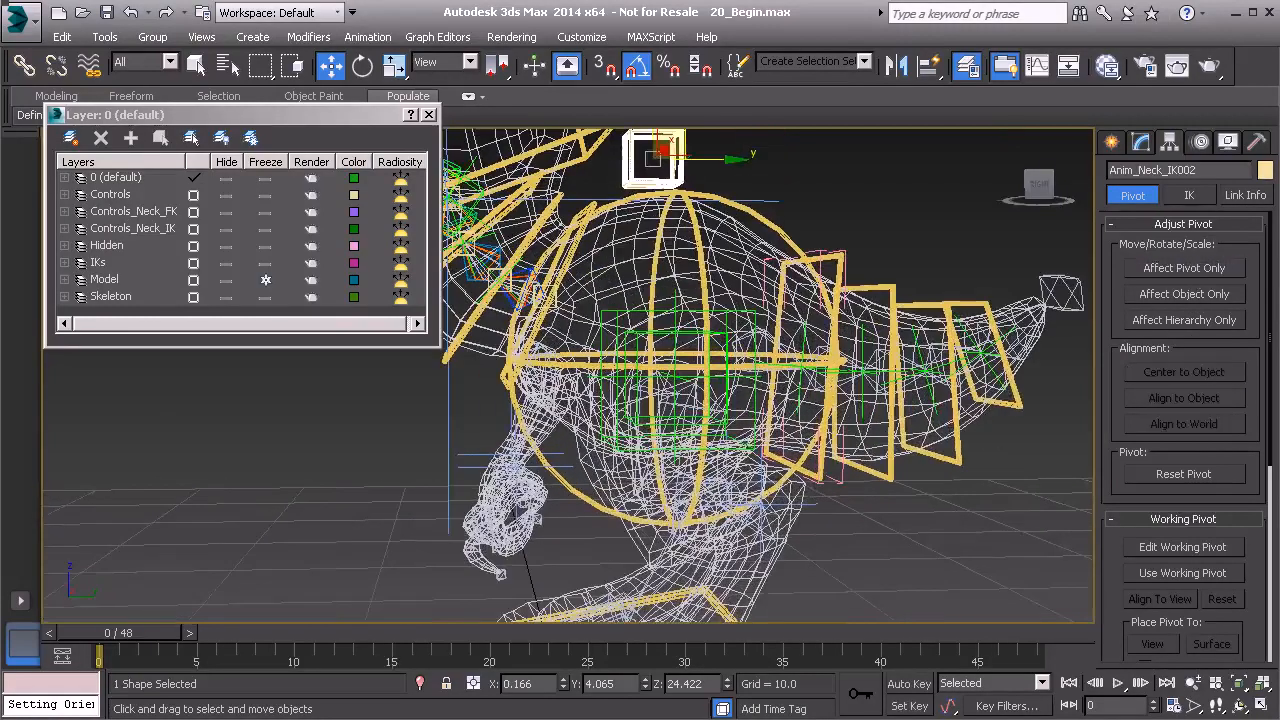
key(alt+a)
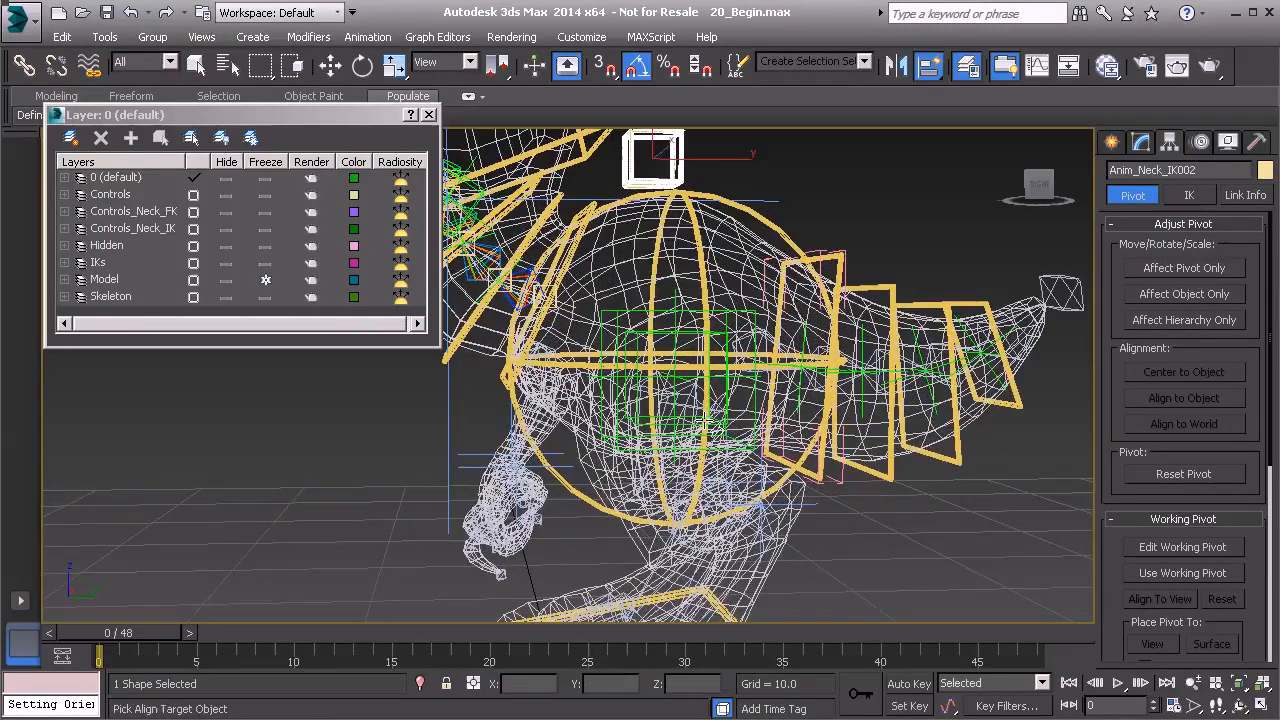
click(471, 477)
alt+middle_drag(525, 463, 550, 455)
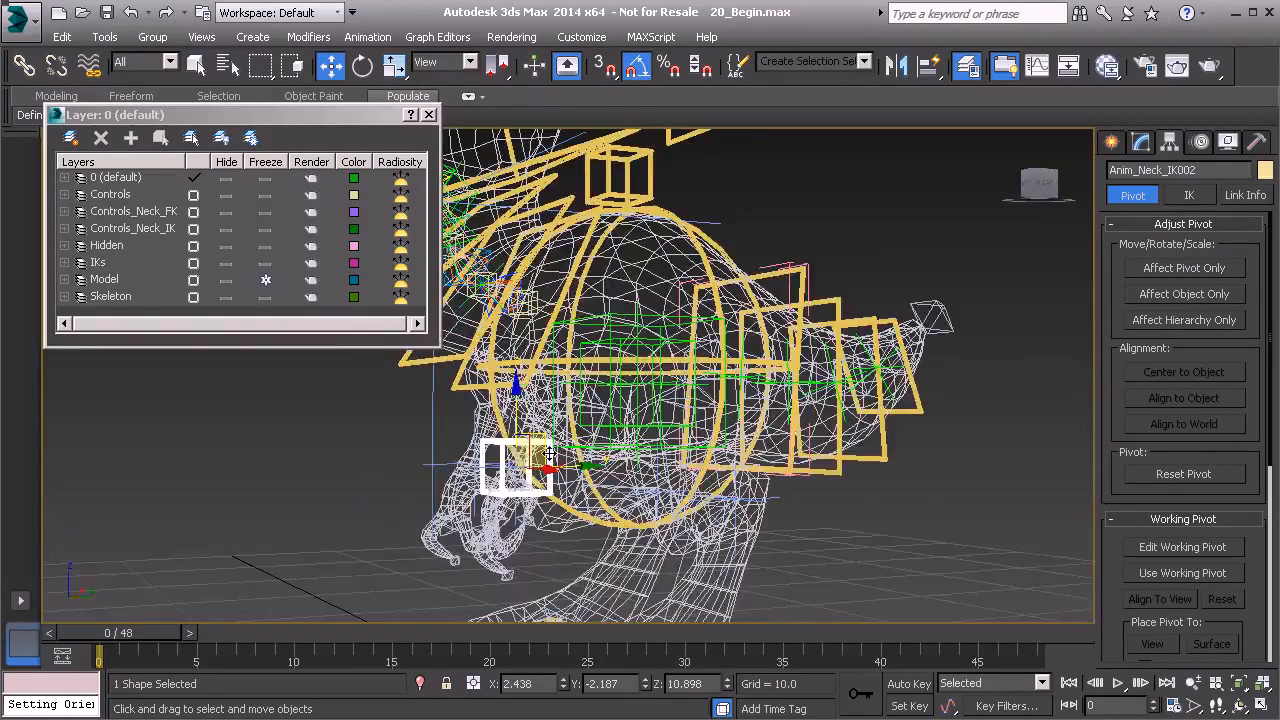
- Switch the viewport from wireframe to shaded display around the dinosaur's body and arms
click(628, 427)
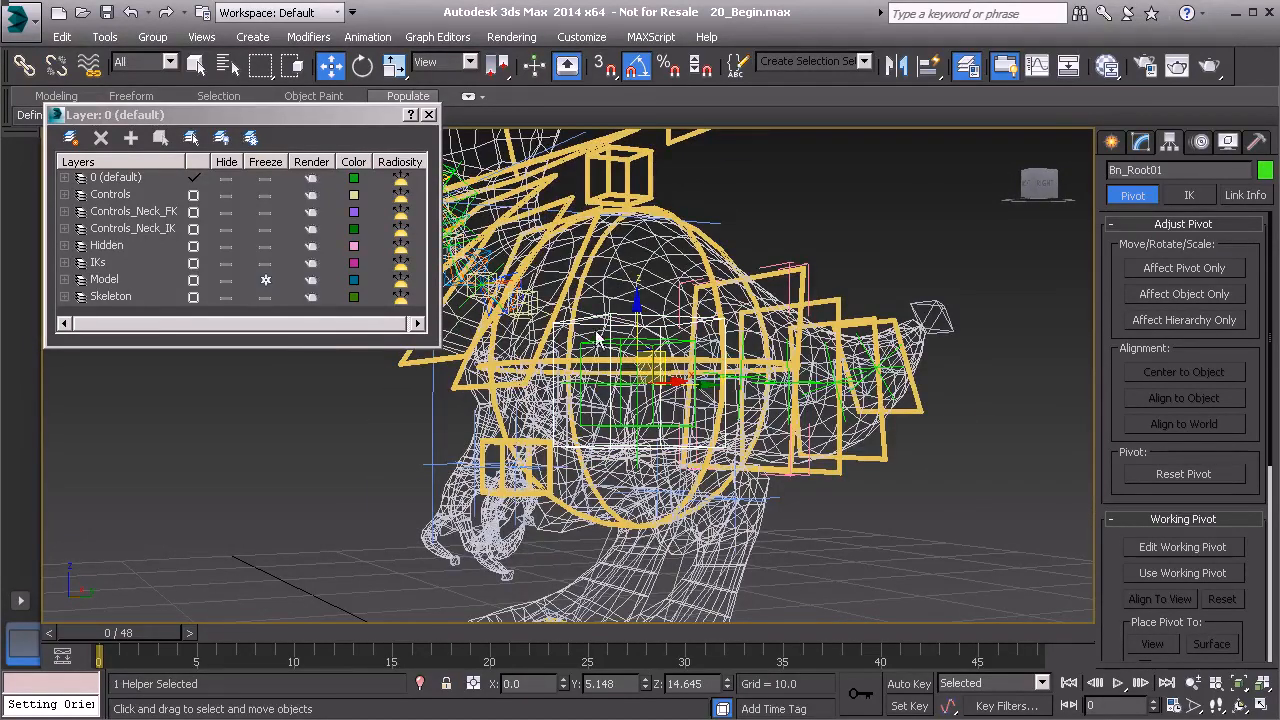
alt+middle_drag(593, 364, 500, 455)
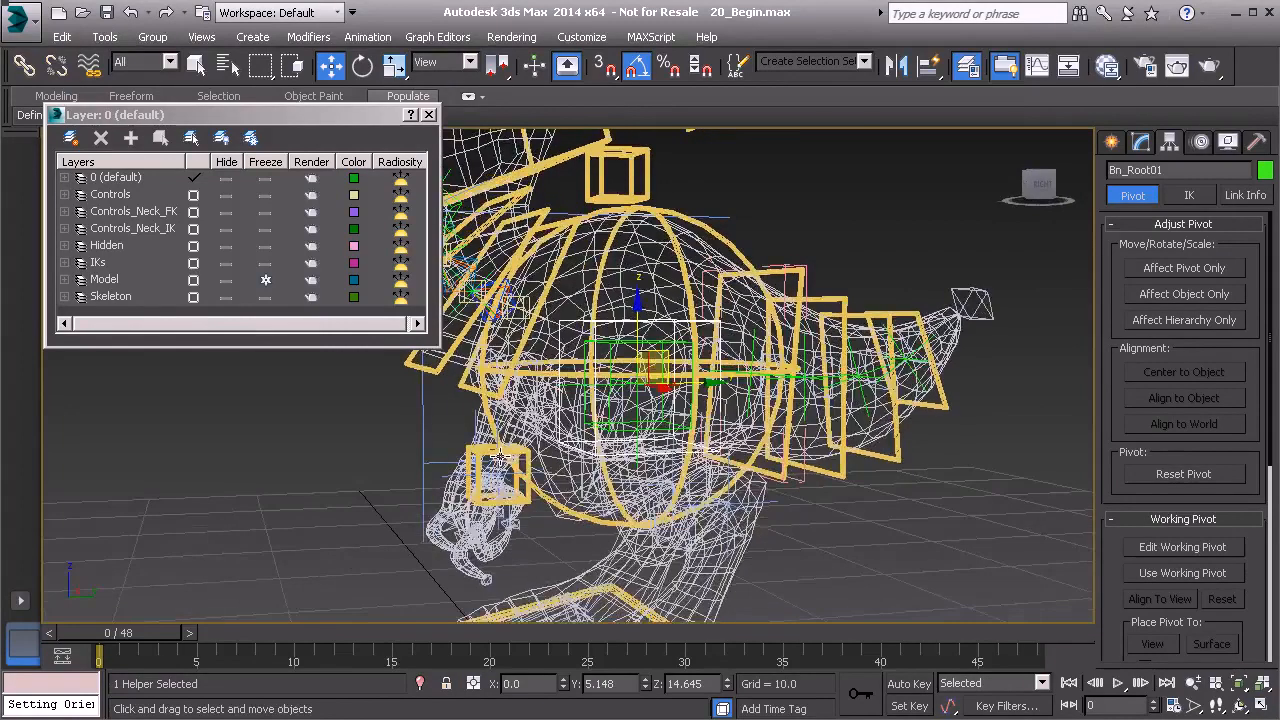
key(F3)
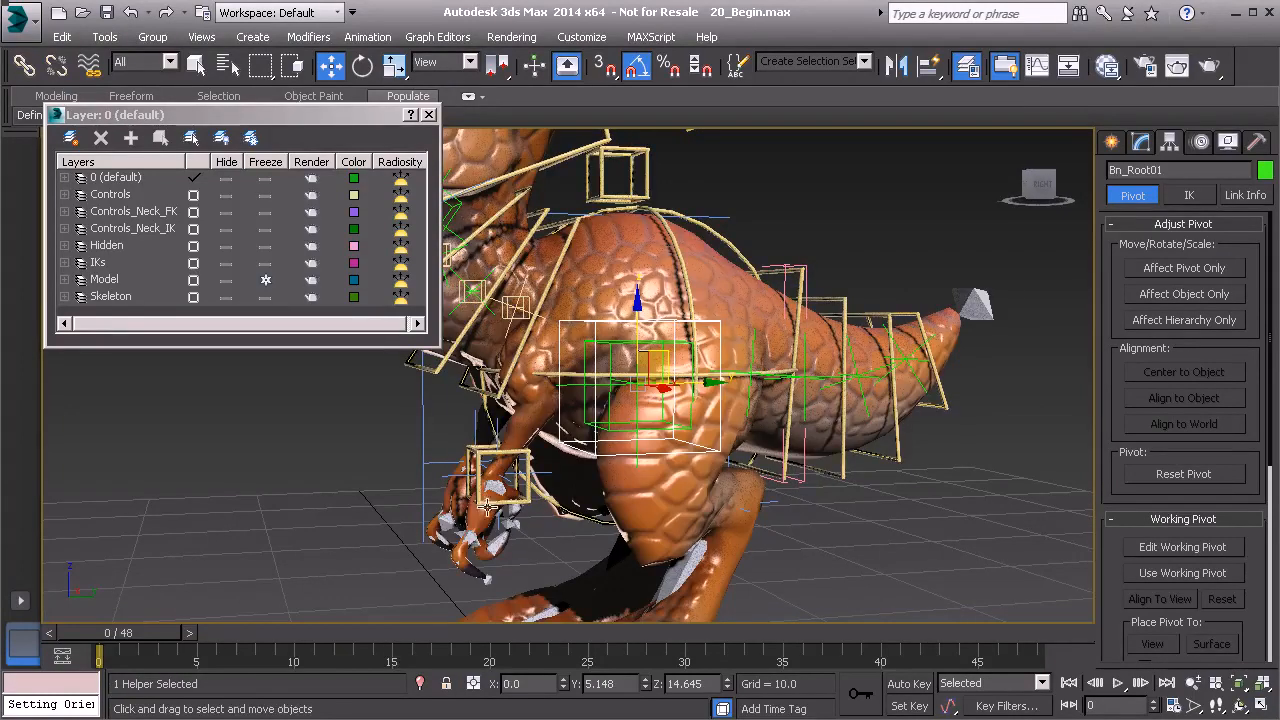
- Examine how the box control sits around the left wrist relative to the body, neck controls and feet
mouse_move(558, 443)
alt+middle_down()
mouse_move(612, 446)
mouse_move(545, 441)
alt+middle_up()
middle_drag(642, 329, 664, 426)
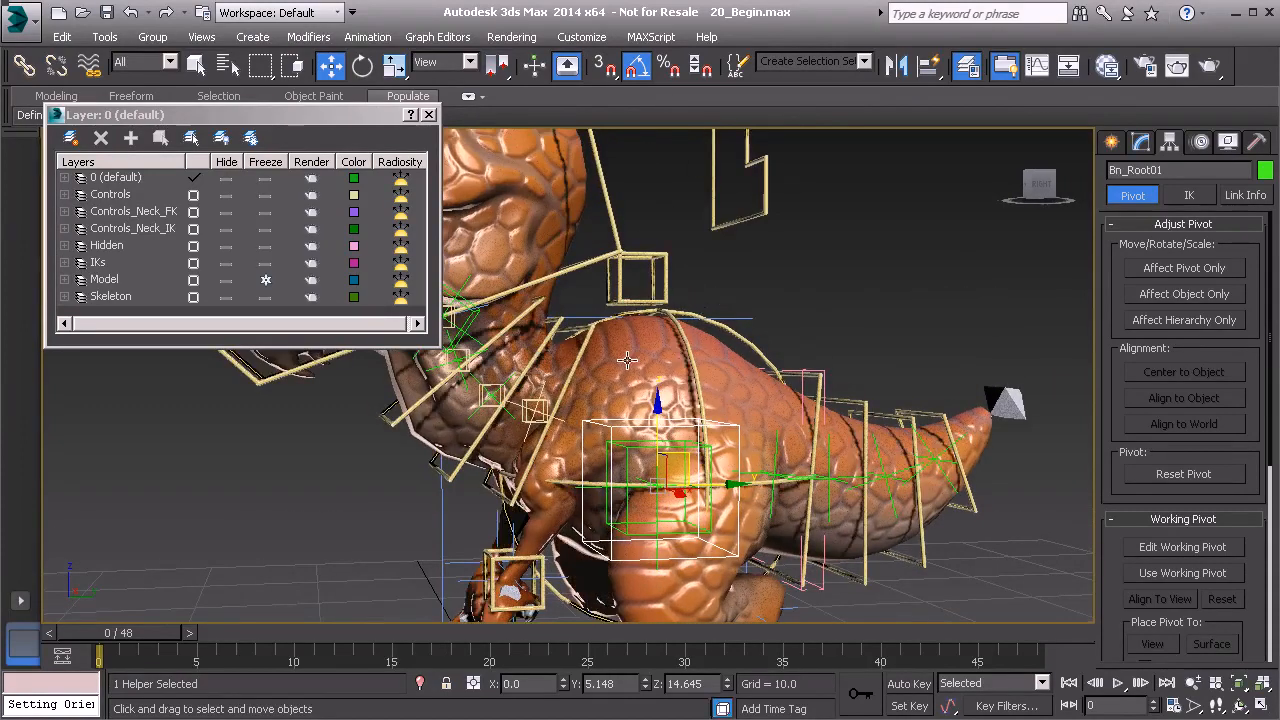
middle_drag(607, 379, 614, 262)
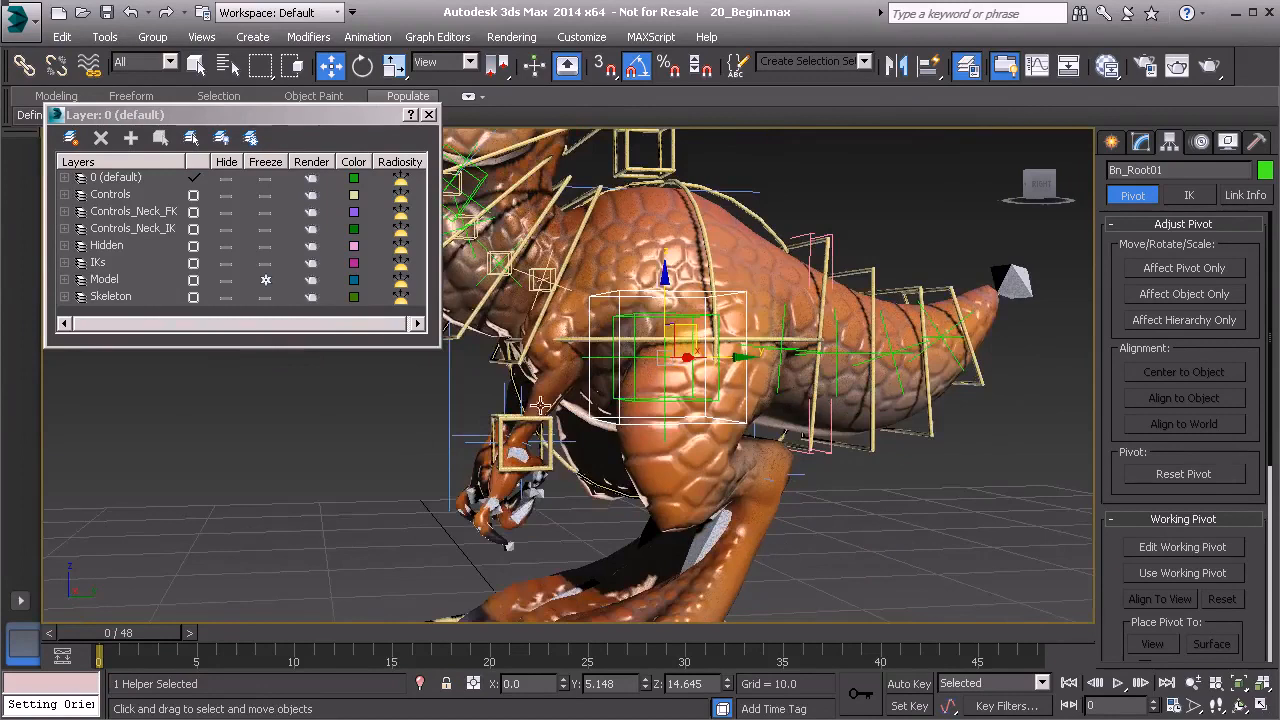
alt+middle_drag(540, 421, 633, 349)
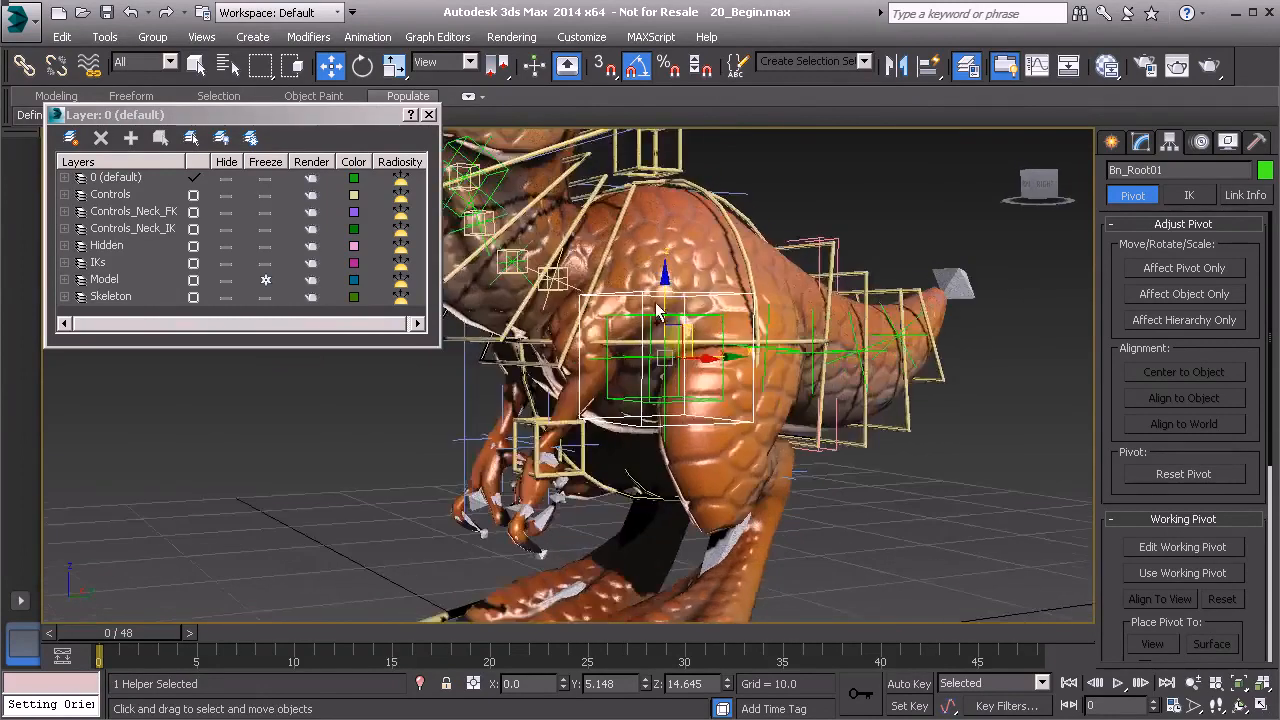
scroll(646, 320, down, 4)
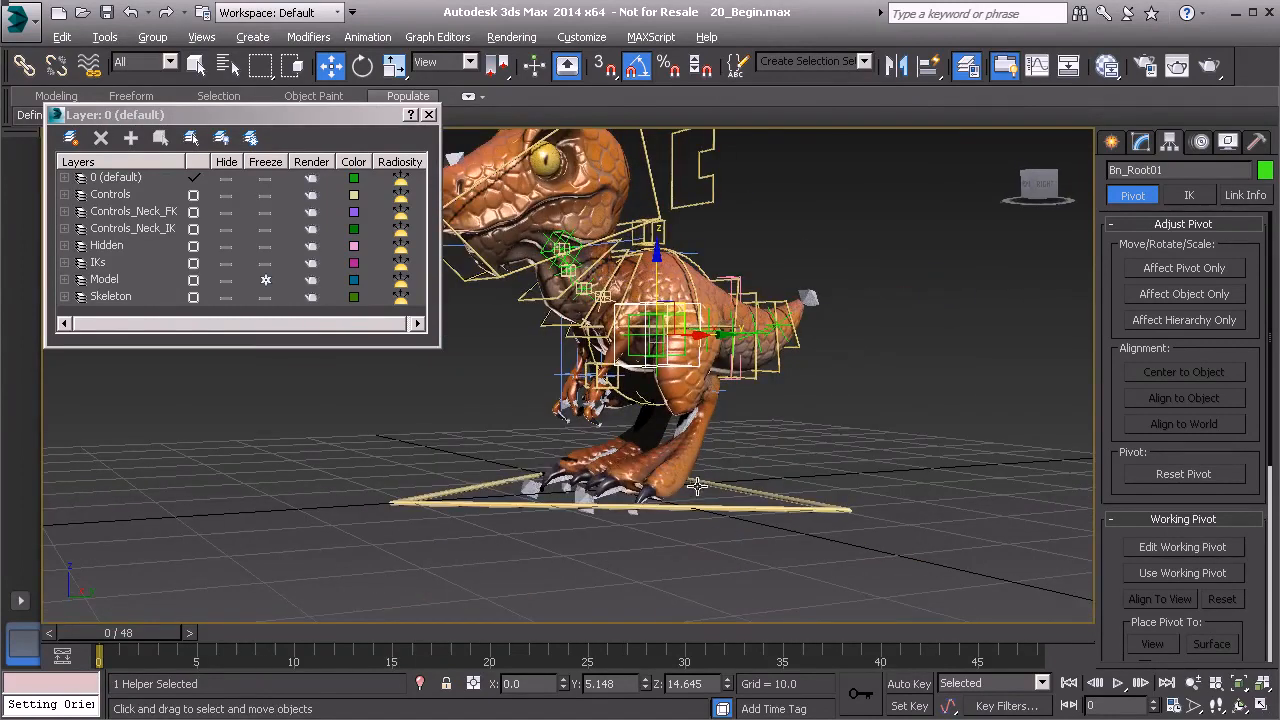
alt+middle_drag(691, 484, 696, 513)
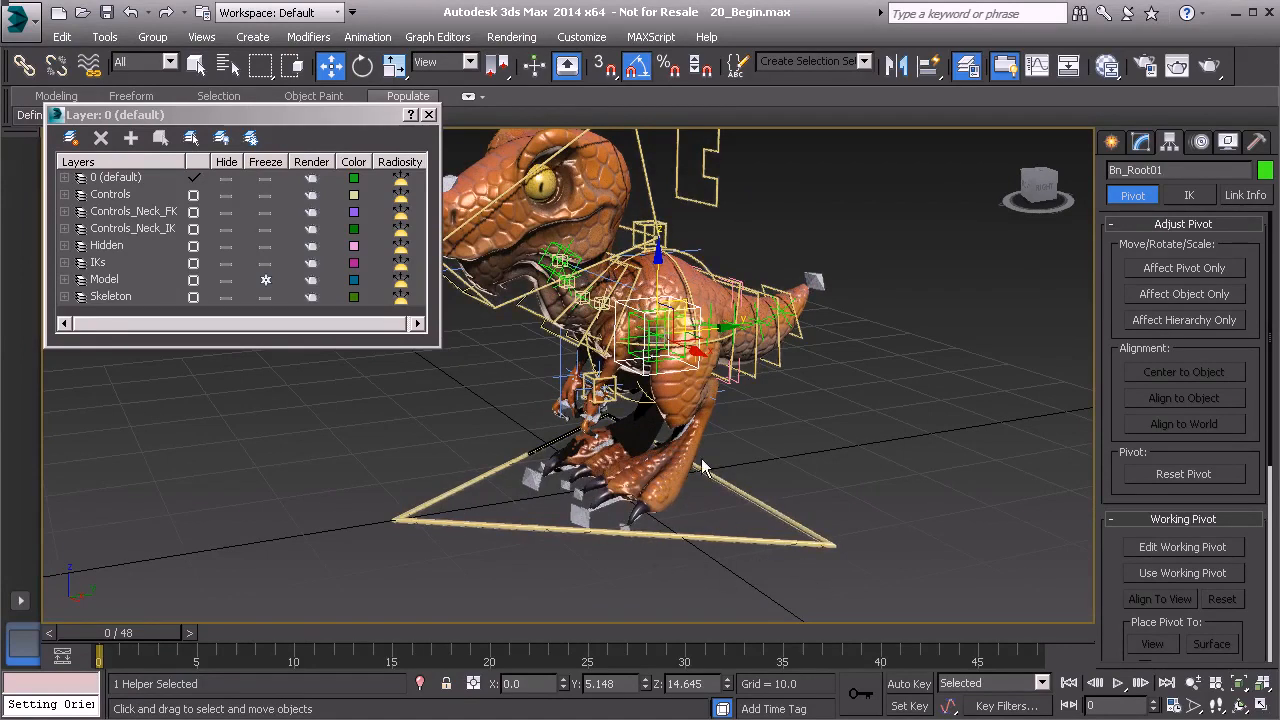
middle_drag(707, 468, 711, 489)
scroll(686, 478, up, 6)
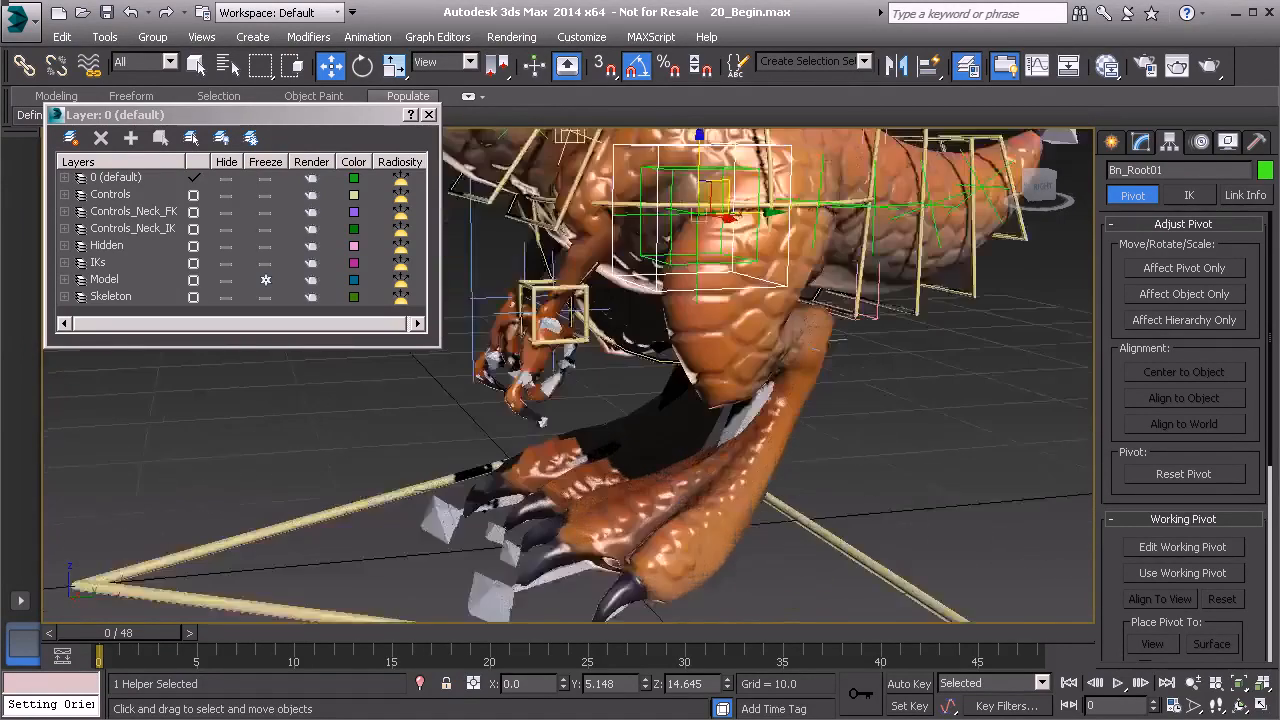
mouse_move(626, 418)
middle_down()
mouse_move(631, 438)
mouse_move(639, 398)
middle_up()
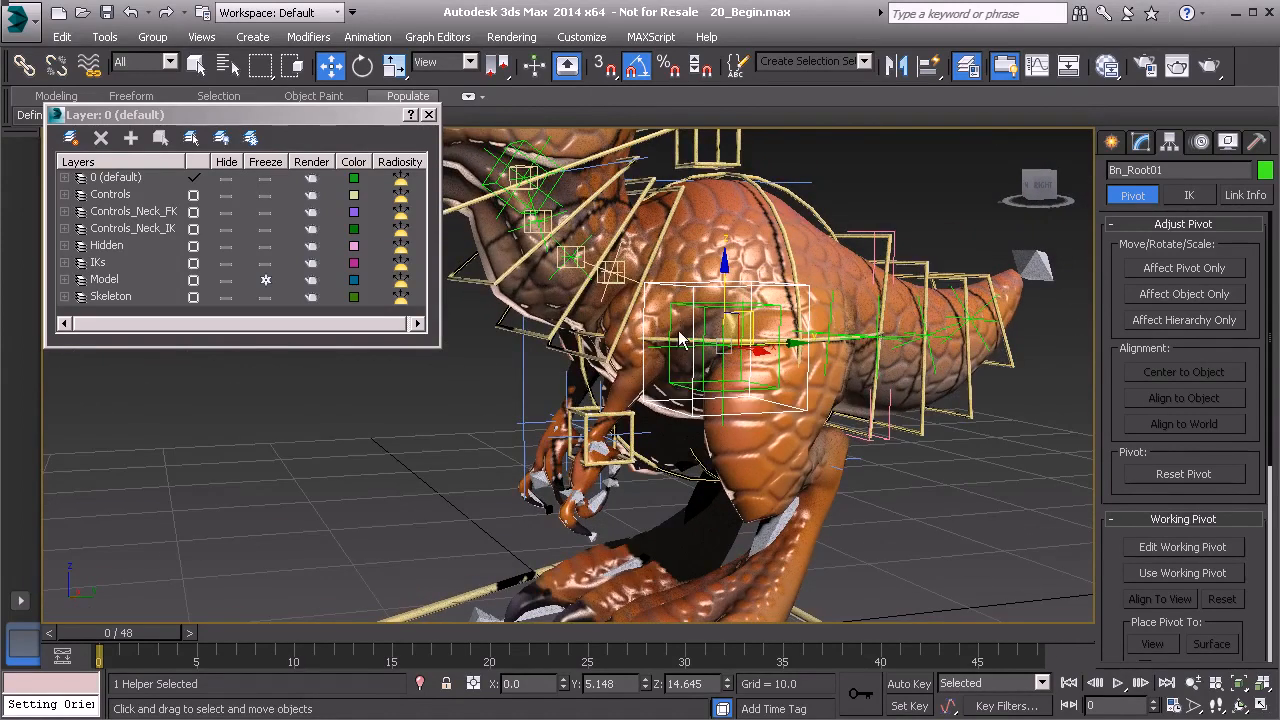
middle_drag(672, 336, 643, 366)
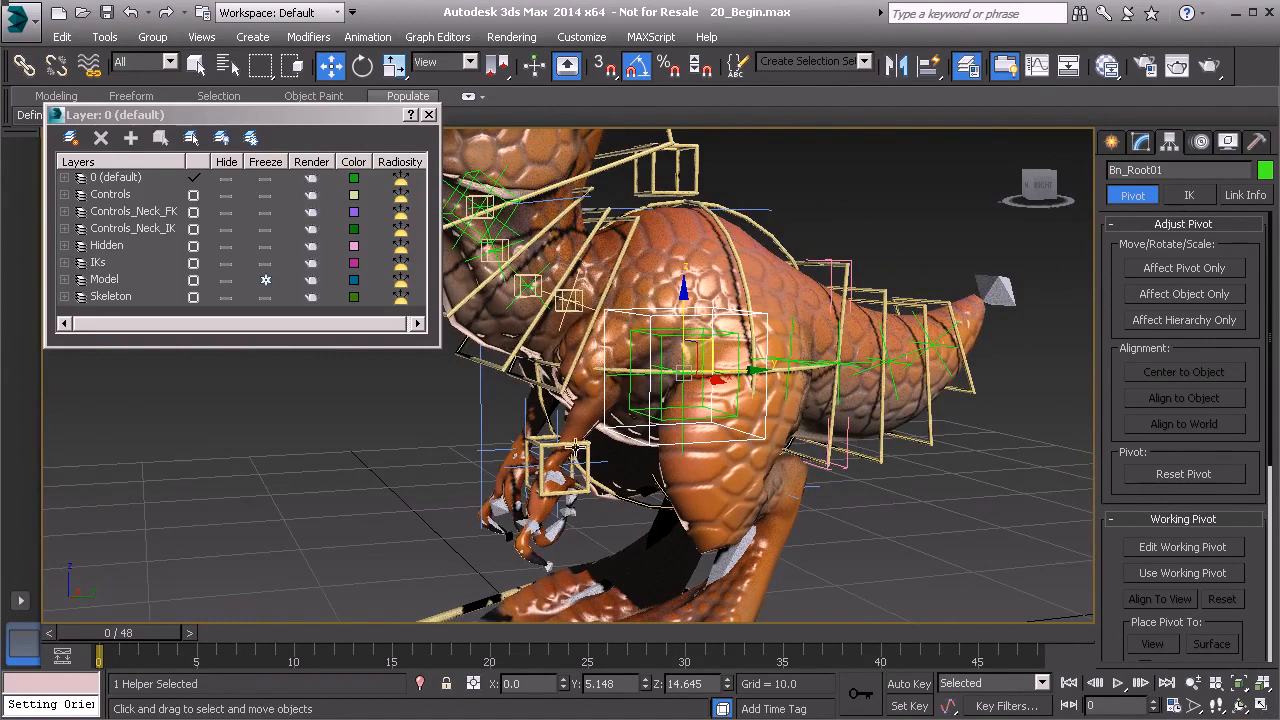
- Add the box control at the left wrist to the Controls layer
click(538, 445)
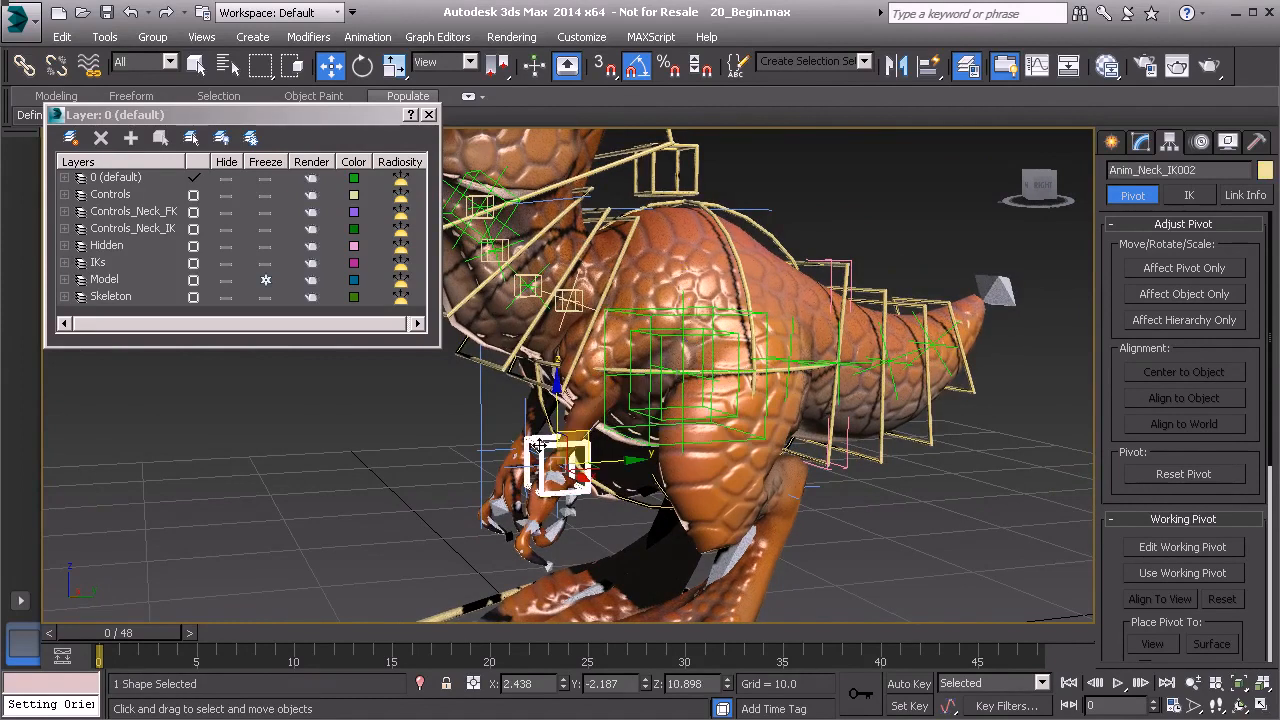
alt+middle_drag(545, 450, 628, 425)
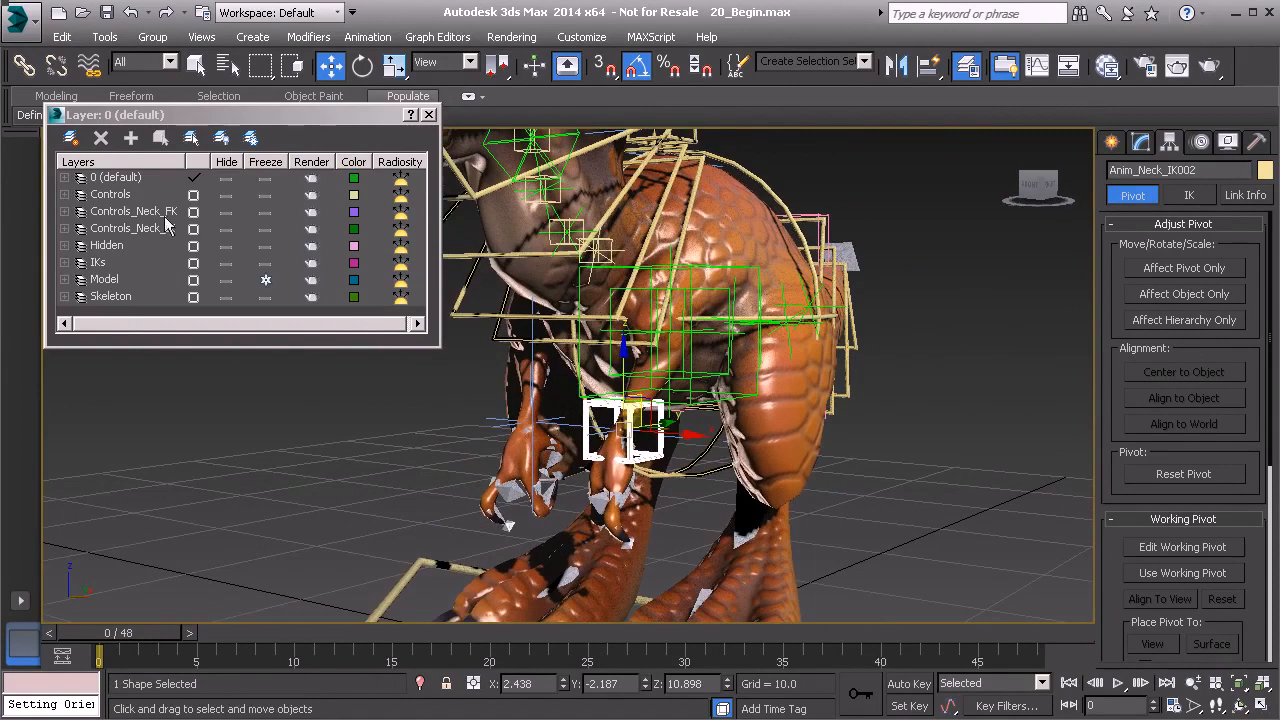
click(123, 196)
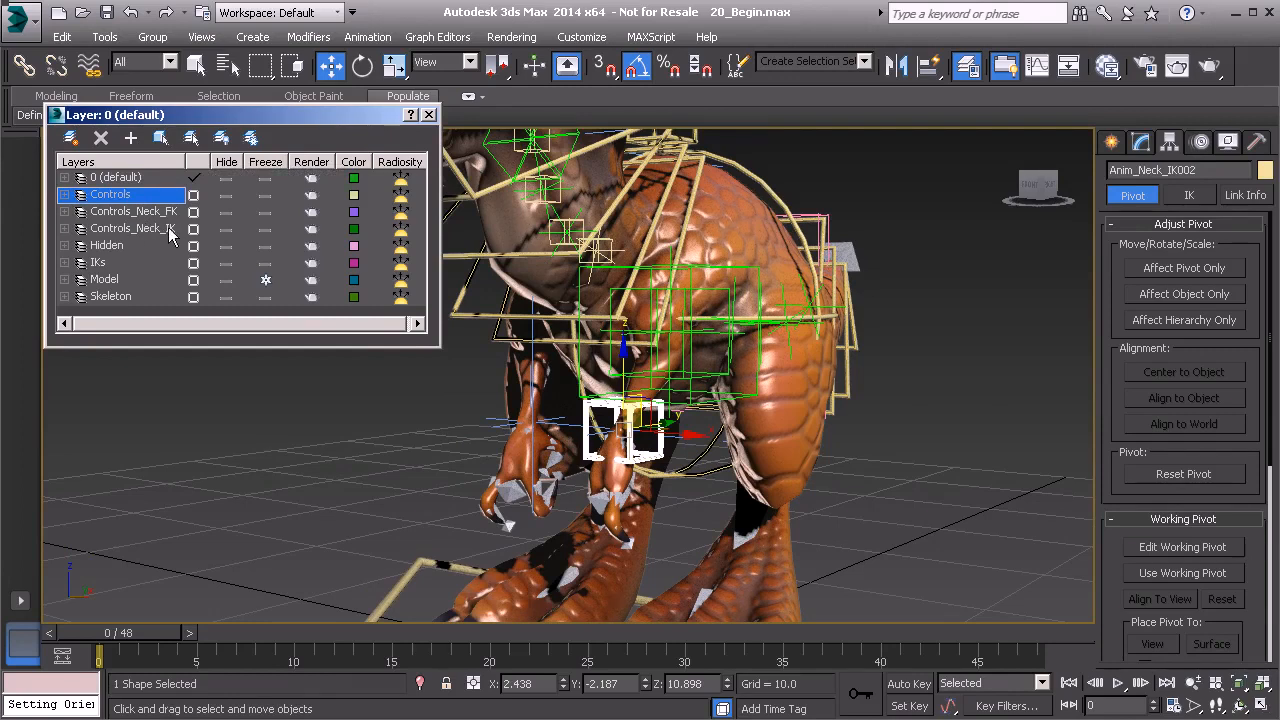
click(132, 141)
- Rename the box control at the left wrist as Anim_L_Arm01
middle_drag(709, 412, 677, 424)
scroll(656, 440, up, 3)
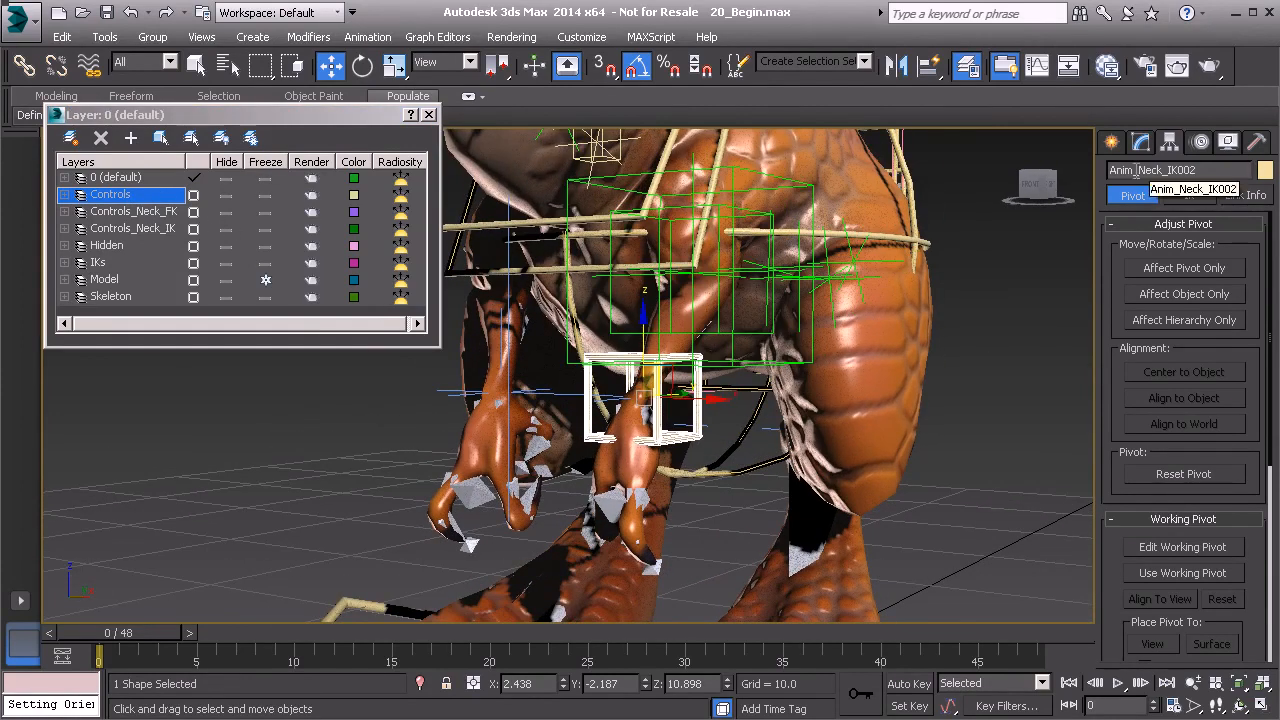
drag(1138, 169, 1211, 176)
text(L_Arm01)
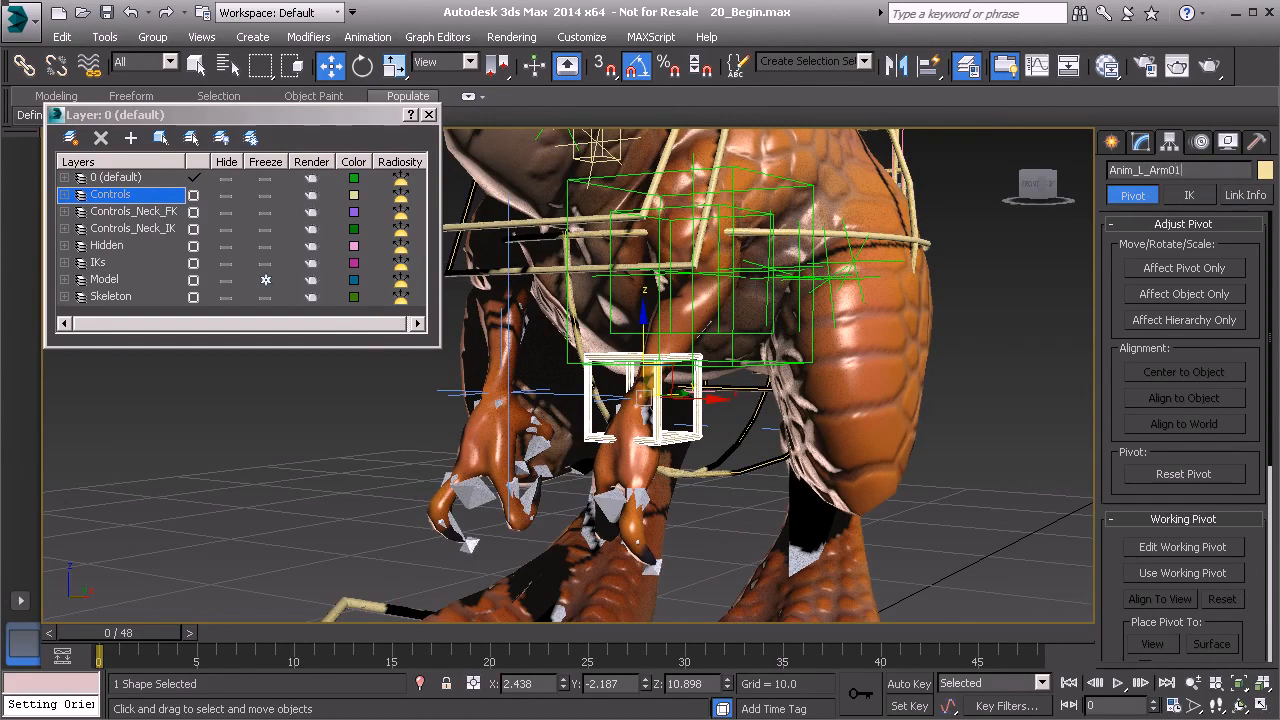
- Clone the left arm control as a copy named Anim_R_Arm01
alt+middle_drag(679, 380, 722, 387)
key(ctrl+v)
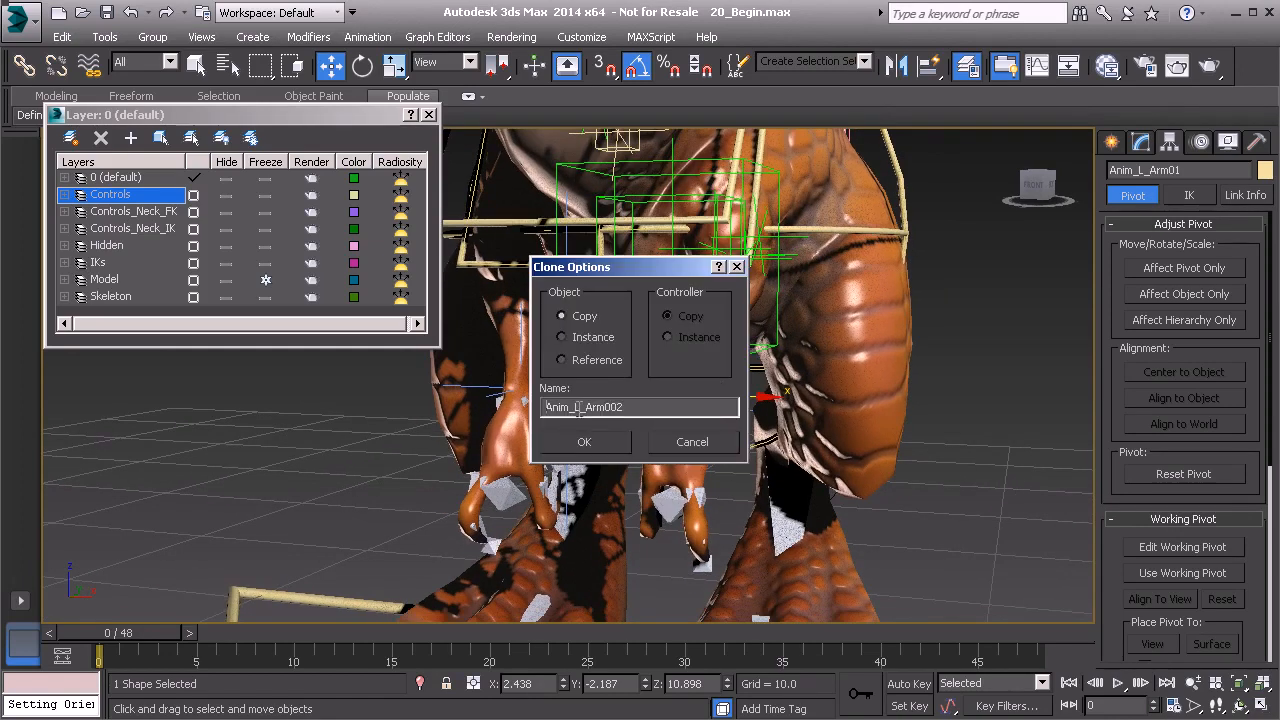
text(R)
click(607, 446)
- Align Anim_R_Arm01 to the IK goal at the right wrist
mouse_move(575, 394)
alt+middle_down()
mouse_move(564, 434)
mouse_move(506, 404)
alt+middle_up()
key(shift+a)
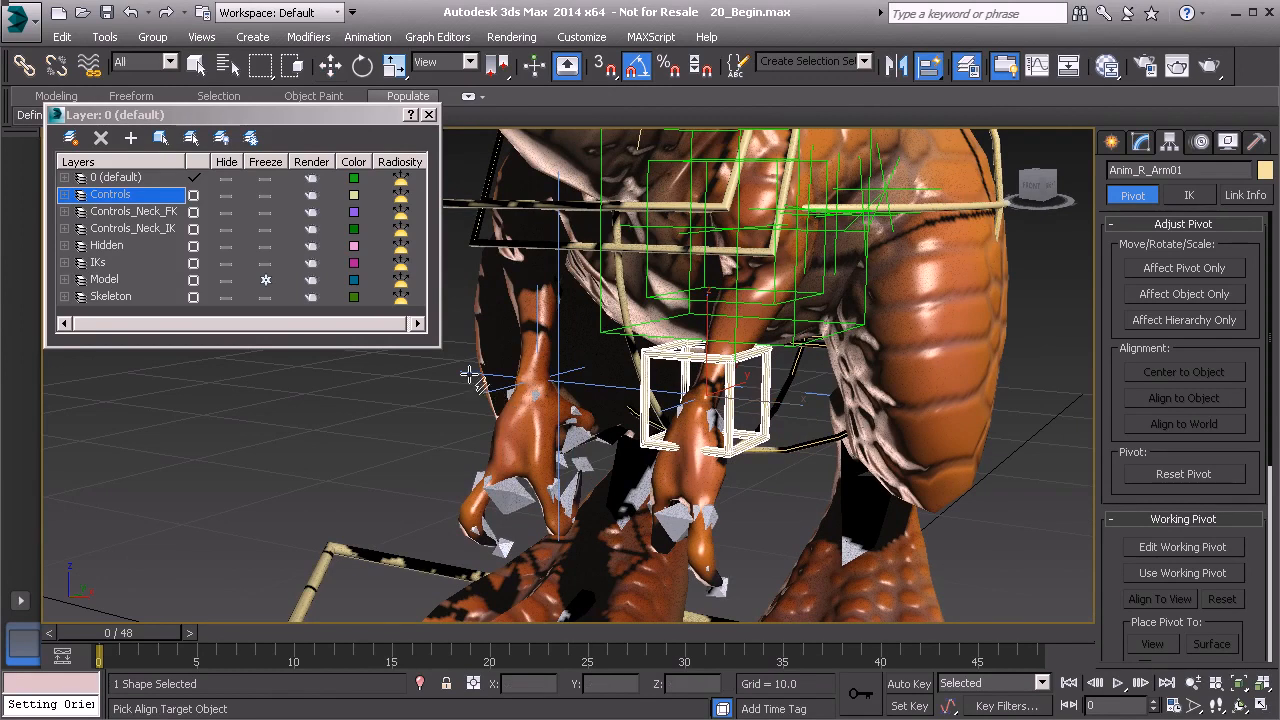
click(468, 374)
alt+middle_drag(645, 409, 621, 426)
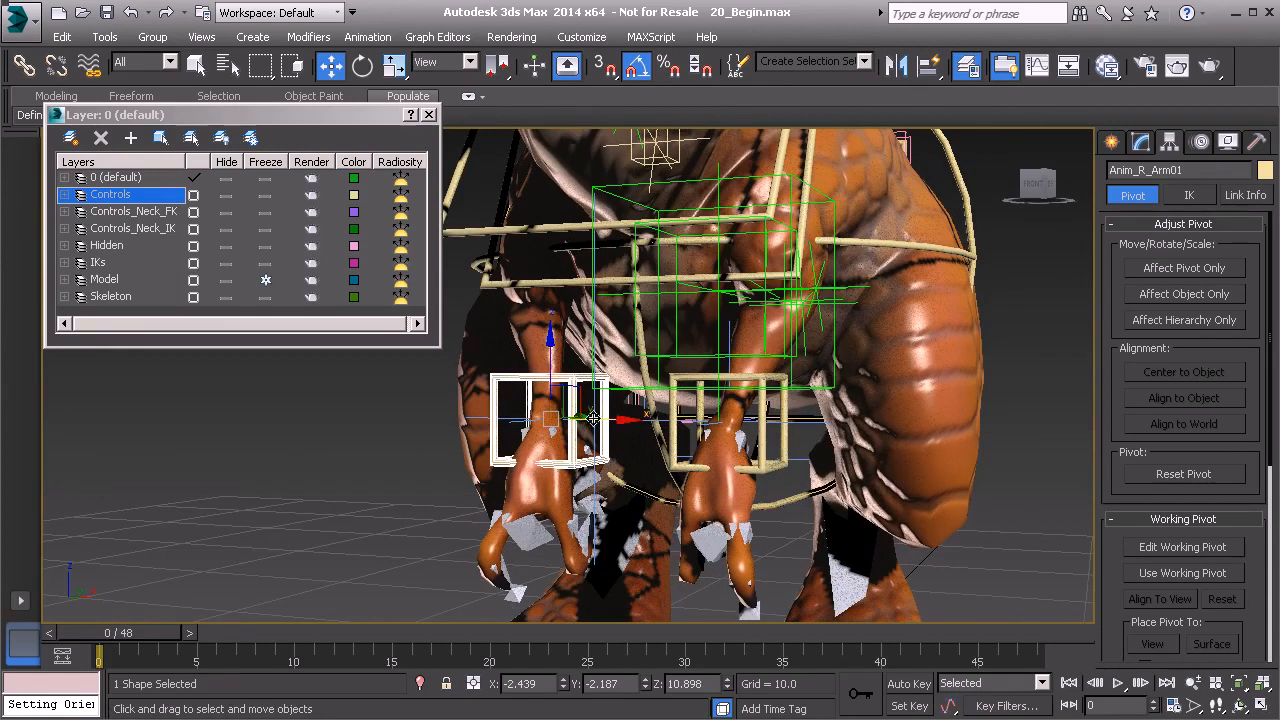
- Set the object color of Anim_R_Arm01 to light green and that of Anim_L_Arm01 to light blue
click(1265, 171)
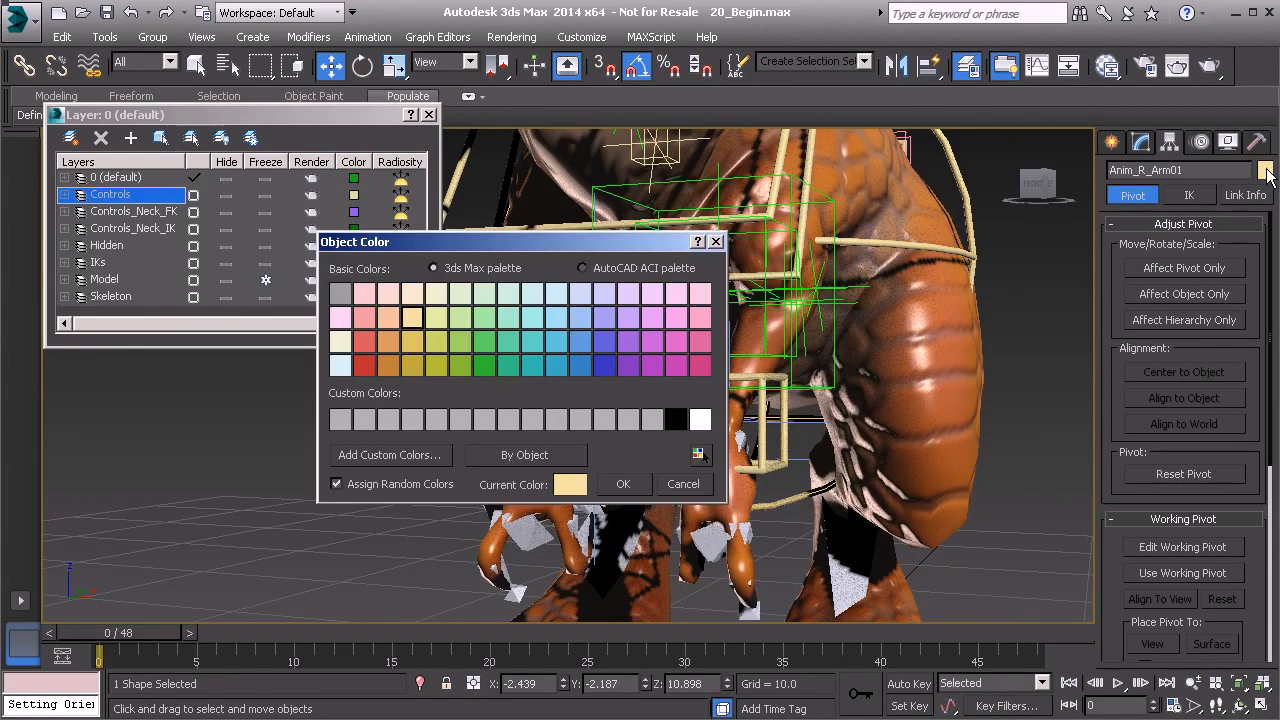
click(465, 319)
click(620, 484)
click(762, 468)
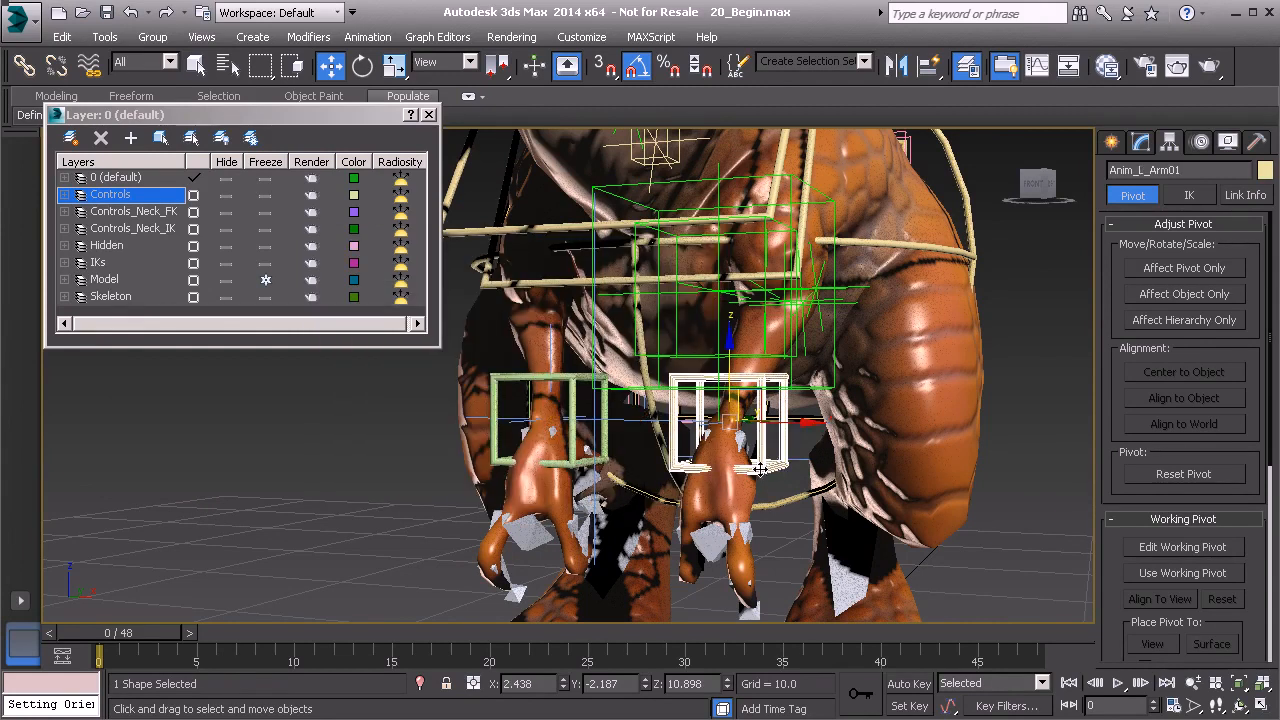
click(1265, 171)
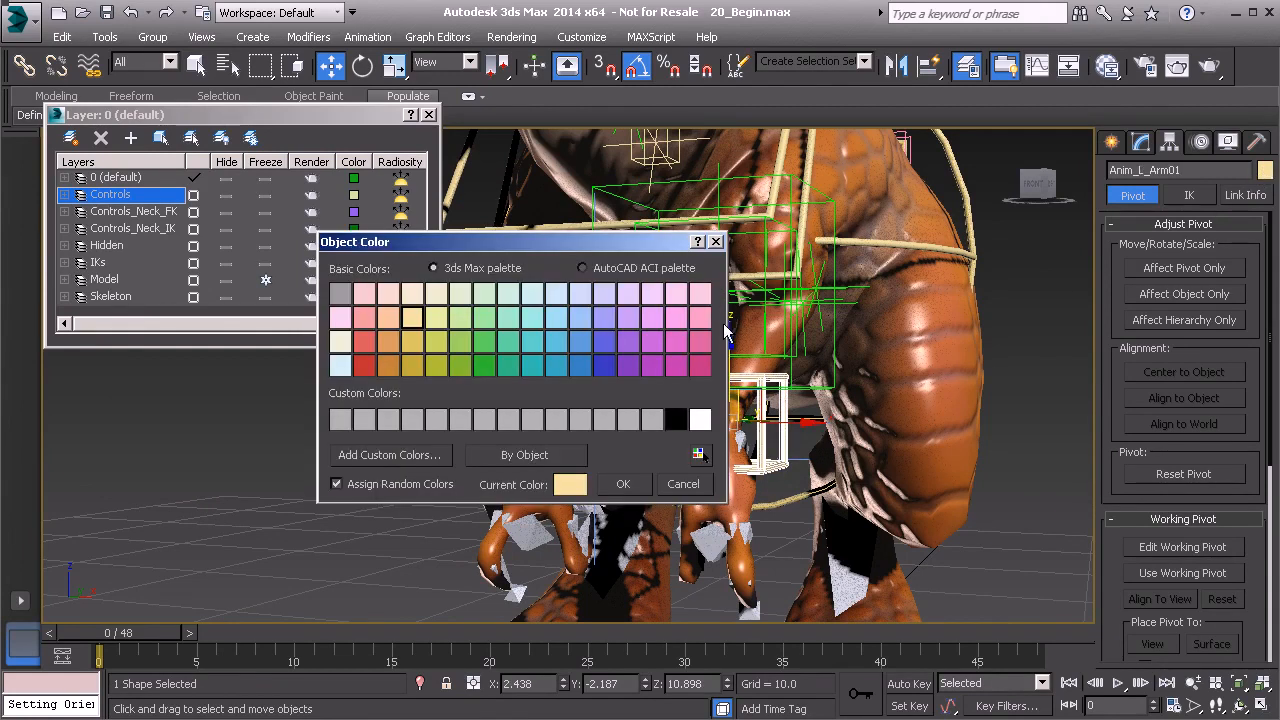
click(581, 316)
click(624, 484)
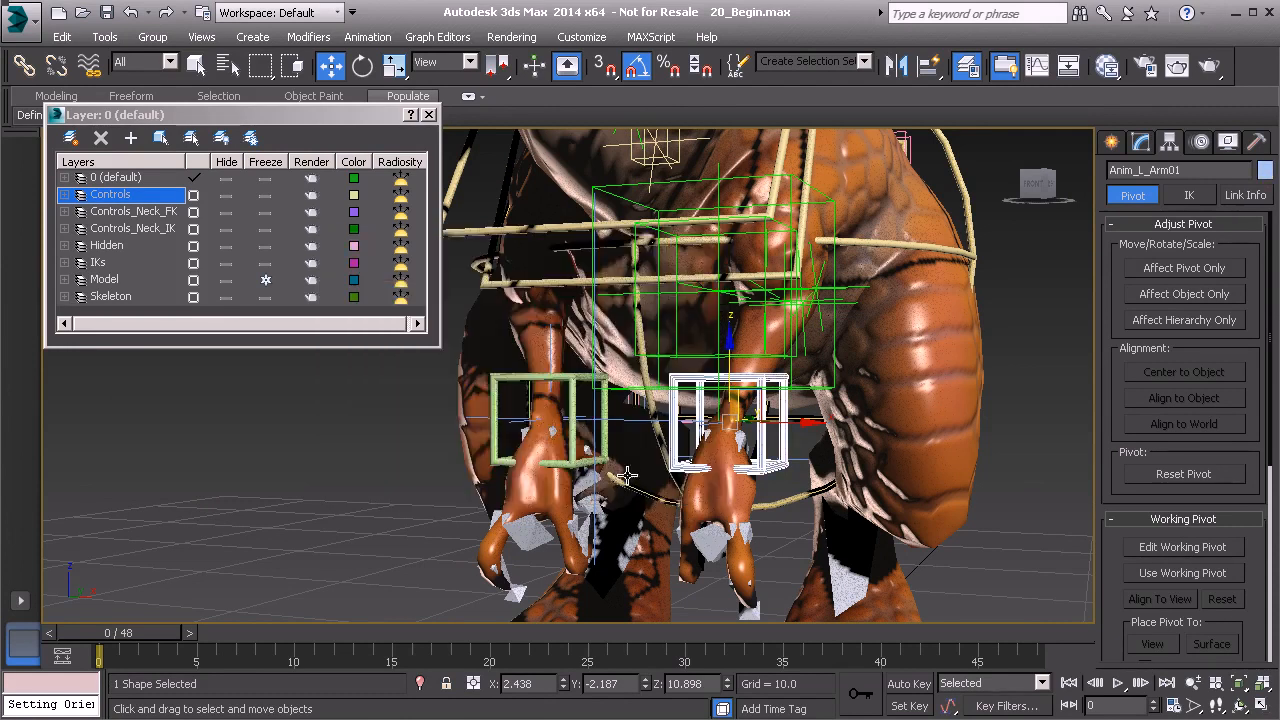
- Select Anim_L_Arm01 and Anim_R_Arm01 together, and finish with only Anim_R_Arm01 selected
alt+middle_drag(652, 459, 476, 466)
click(531, 441)
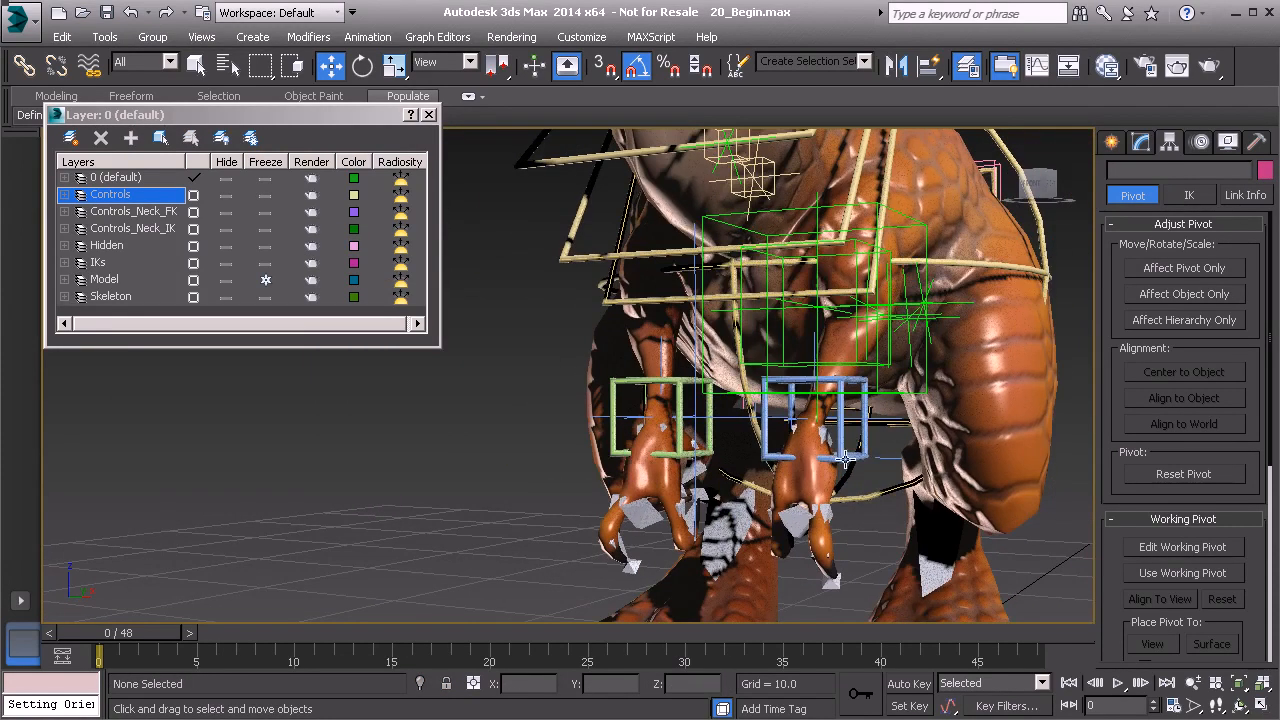
click(846, 459)
ctrl+click(616, 453)
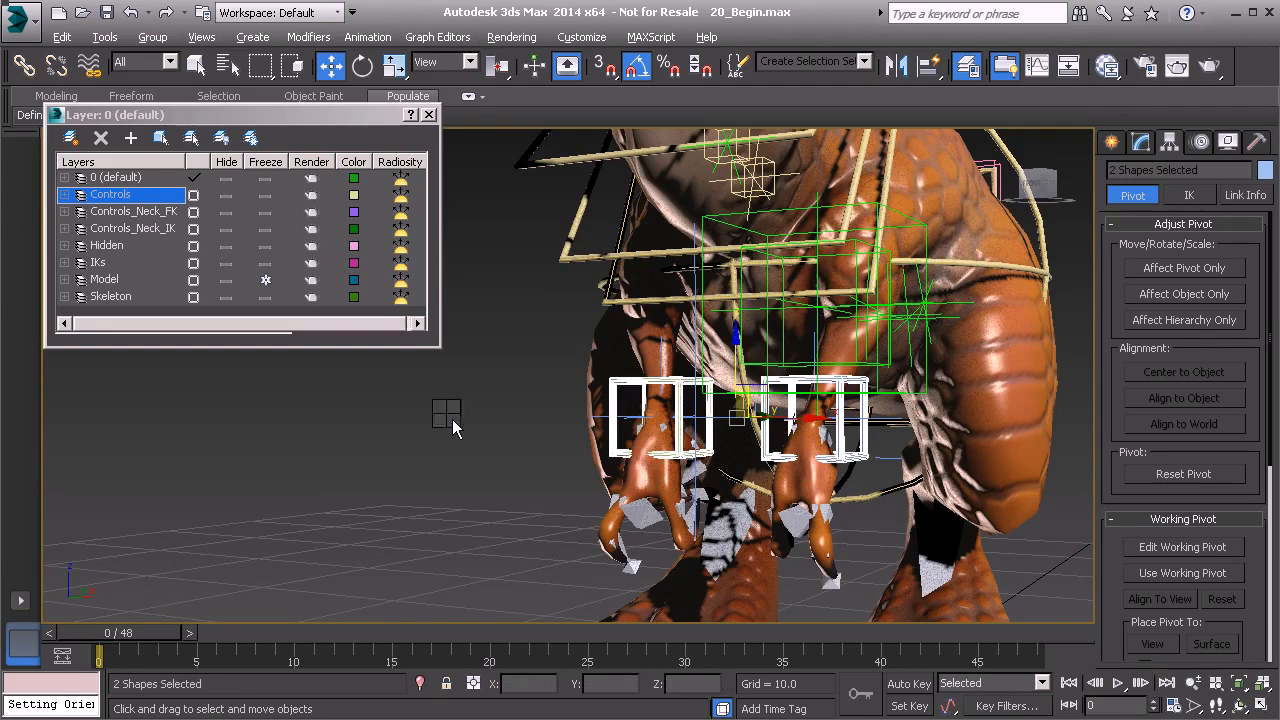
right_click(454, 429)
click(404, 358)
click(577, 545)
click(615, 380)
key(z)
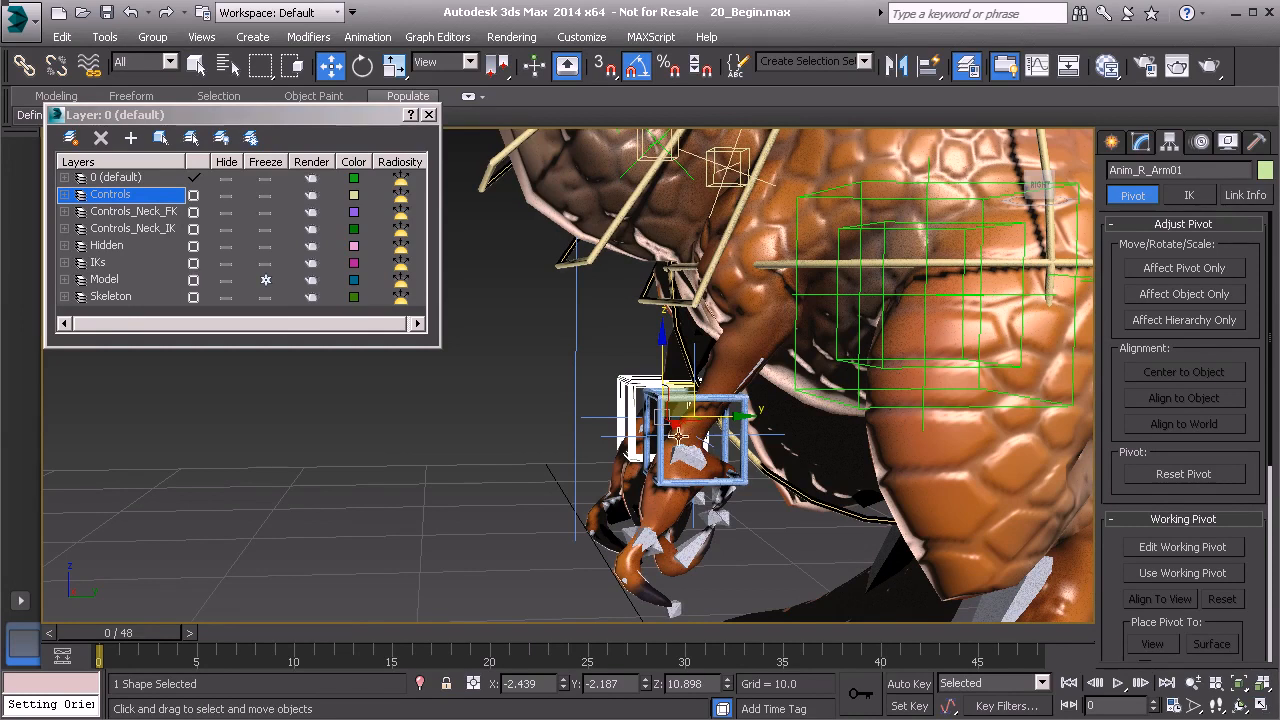
- Create a Point helper in the empty space in front of the hands
middle_drag(693, 456, 628, 452)
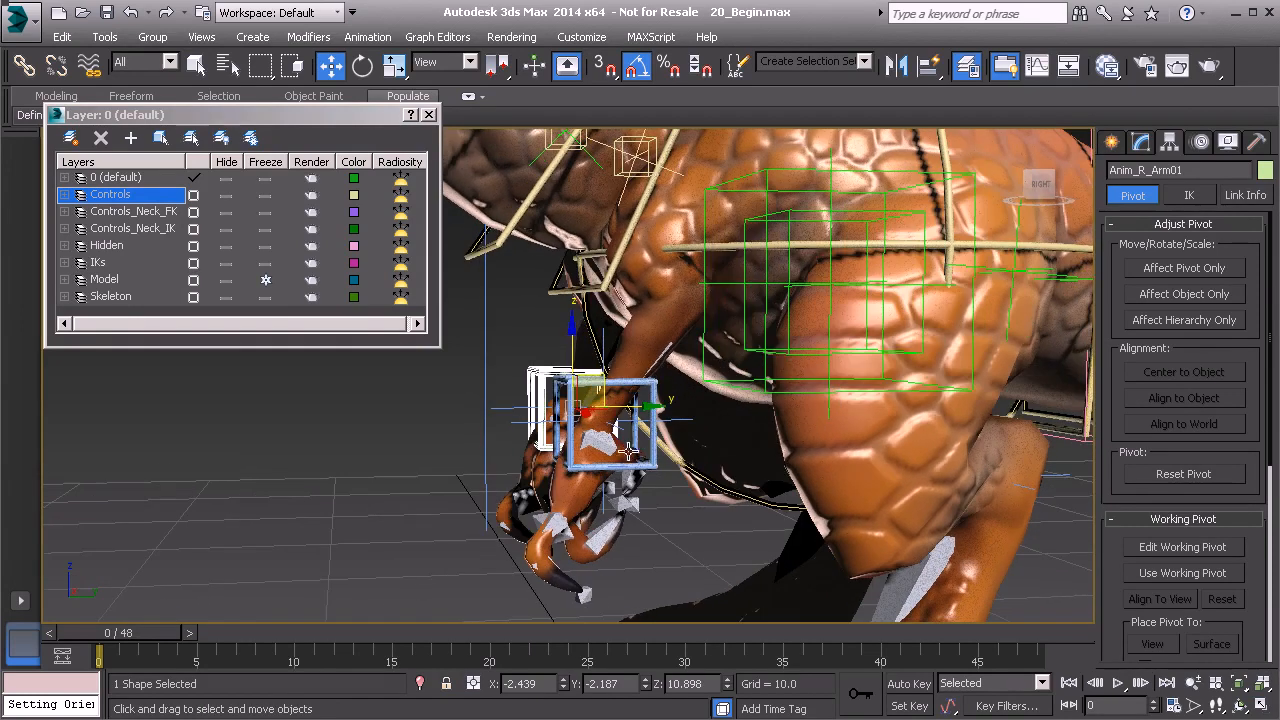
click(1113, 142)
click(1147, 332)
click(357, 516)
key(w)
middle_drag(460, 502, 491, 526)
- Align the new Point helper to the left wrist bone Bn_L_Wrist01 in position and orientation on all axes
scroll(491, 526, up, 4)
scroll(555, 484, up, 1)
middle_drag(555, 484, 465, 464)
key(alt+a)
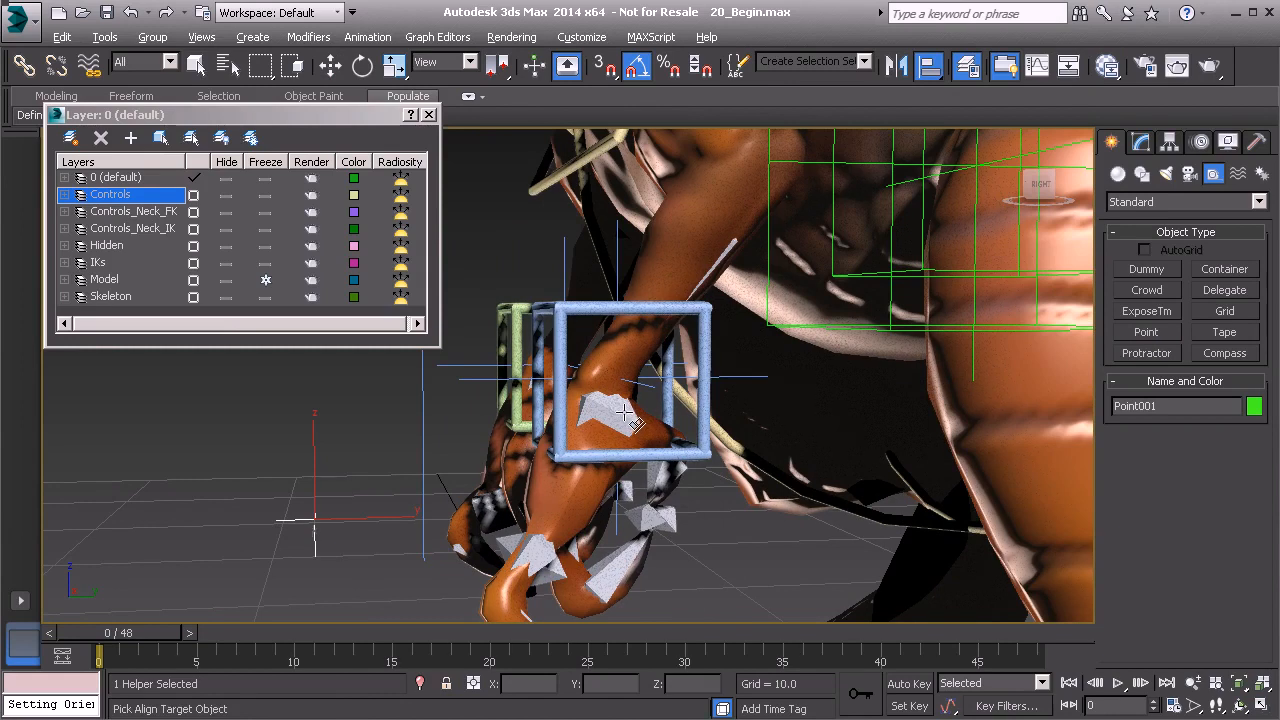
click(626, 412)
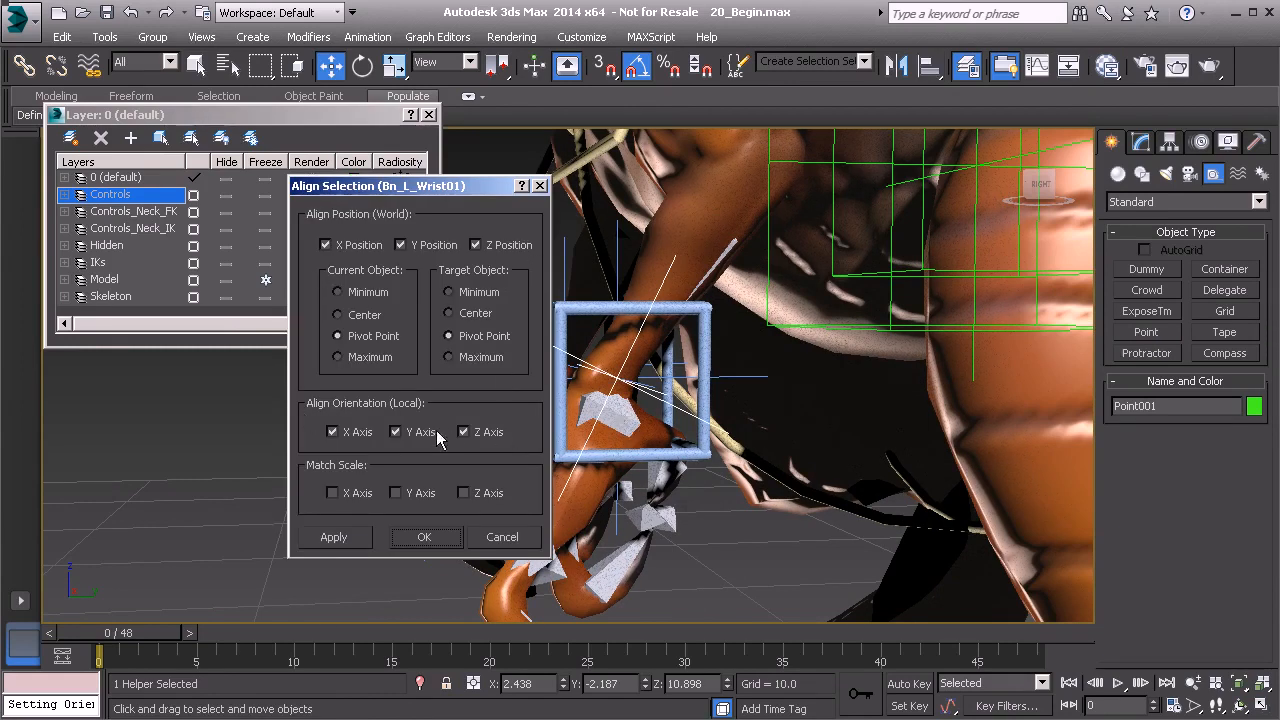
click(427, 538)
alt+middle_drag(552, 451, 620, 459)
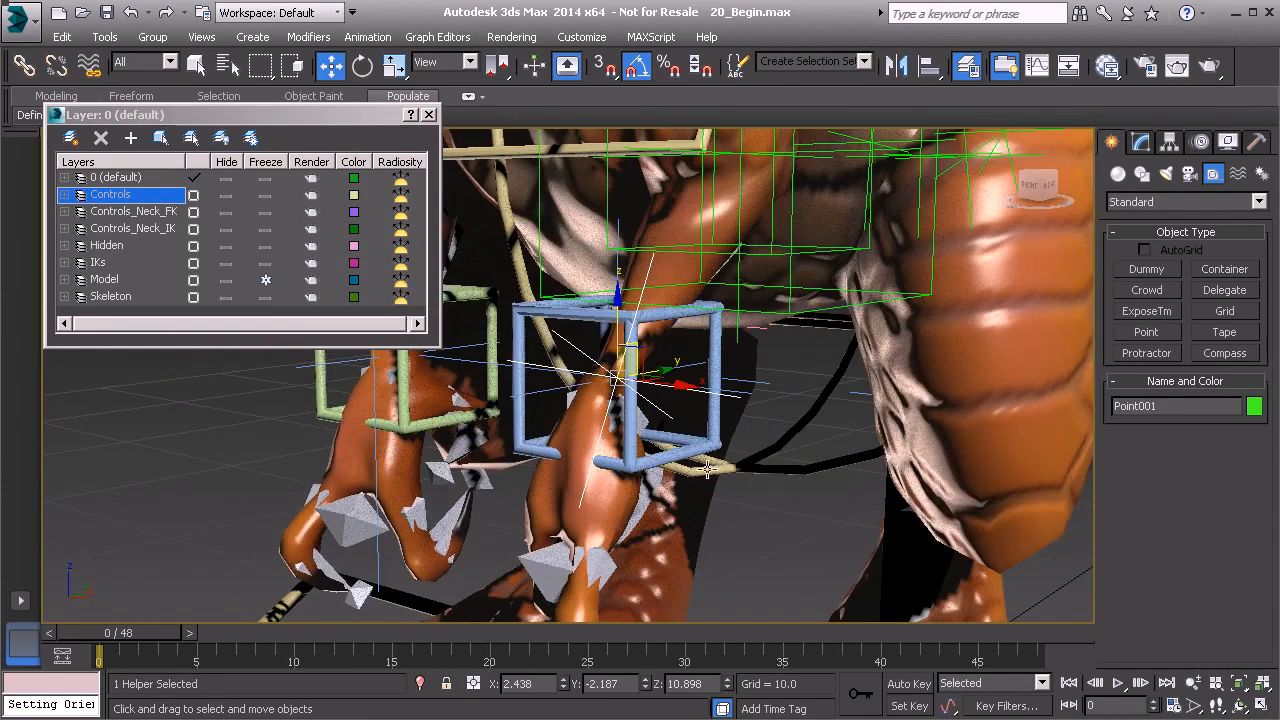
- Rename the Point helper as PtDrv_L_Arm01 and add it to the Hidden layer
drag(1170, 406, 1084, 406)
text(P)
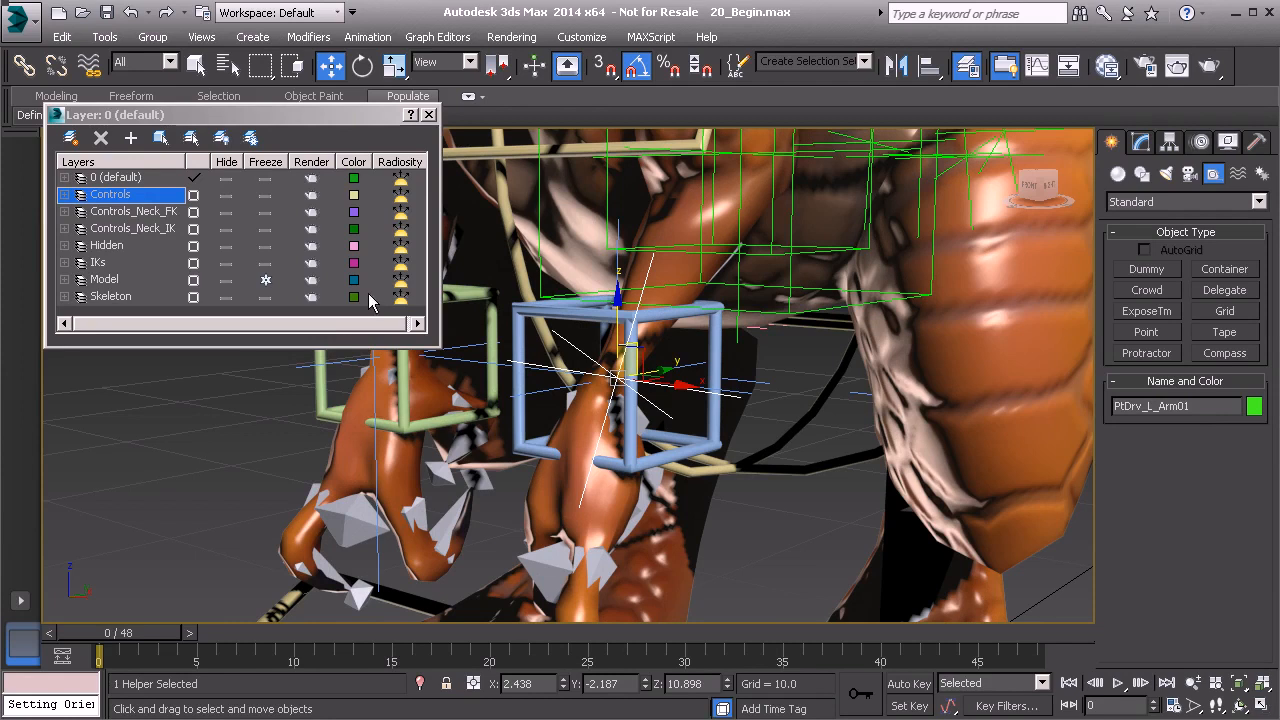
click(118, 245)
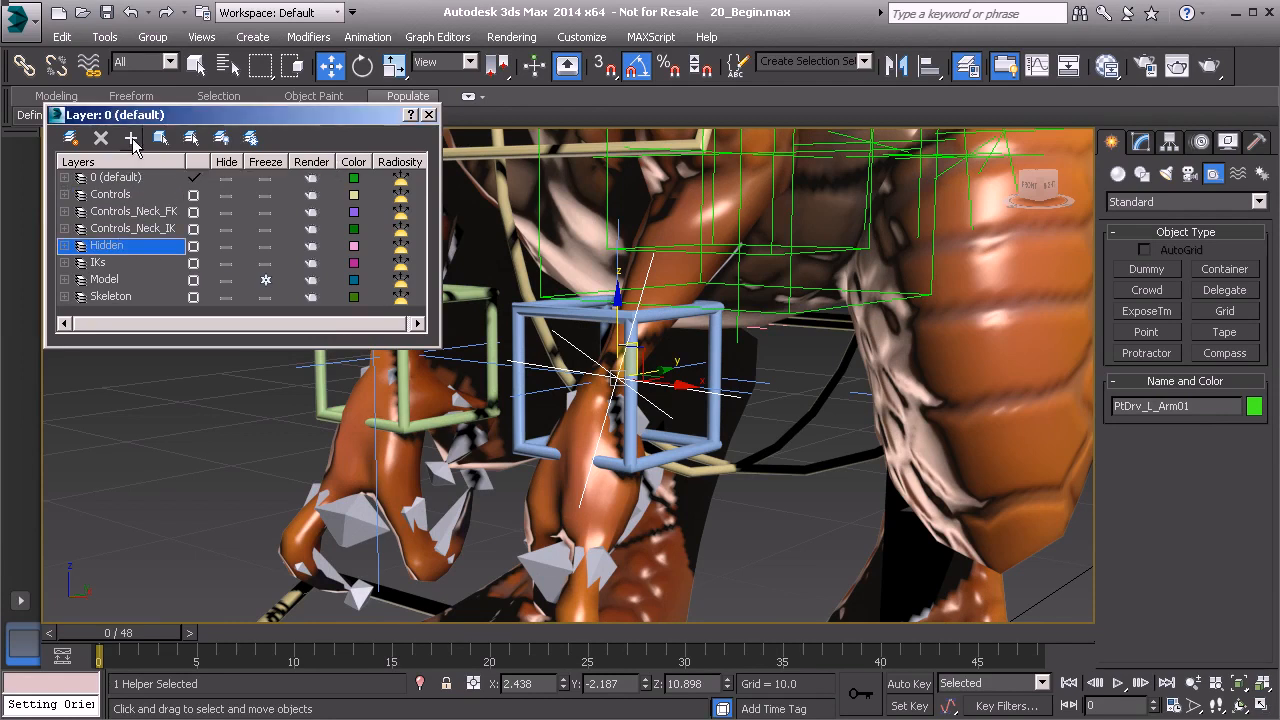
- Clone PtDrv_L_Arm01 as a copy named PtDrv_R_Arm01
alt+middle_drag(584, 431, 701, 440)
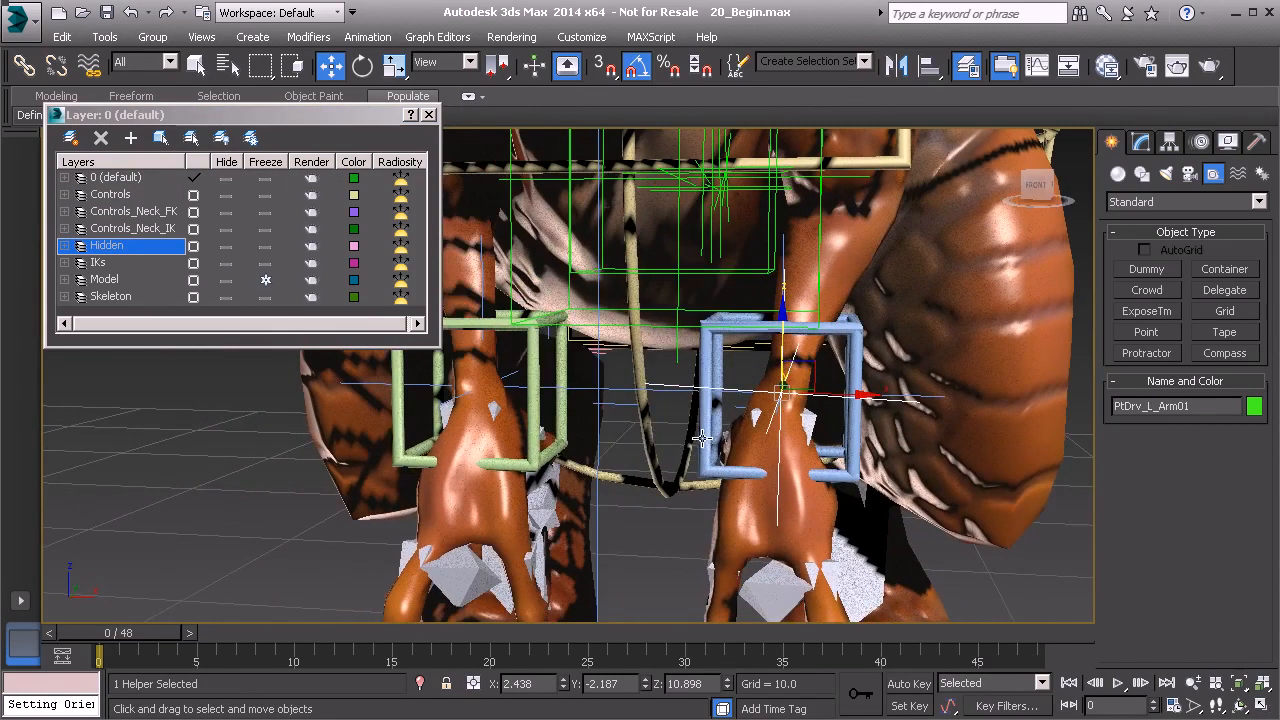
key(ctrl+v)
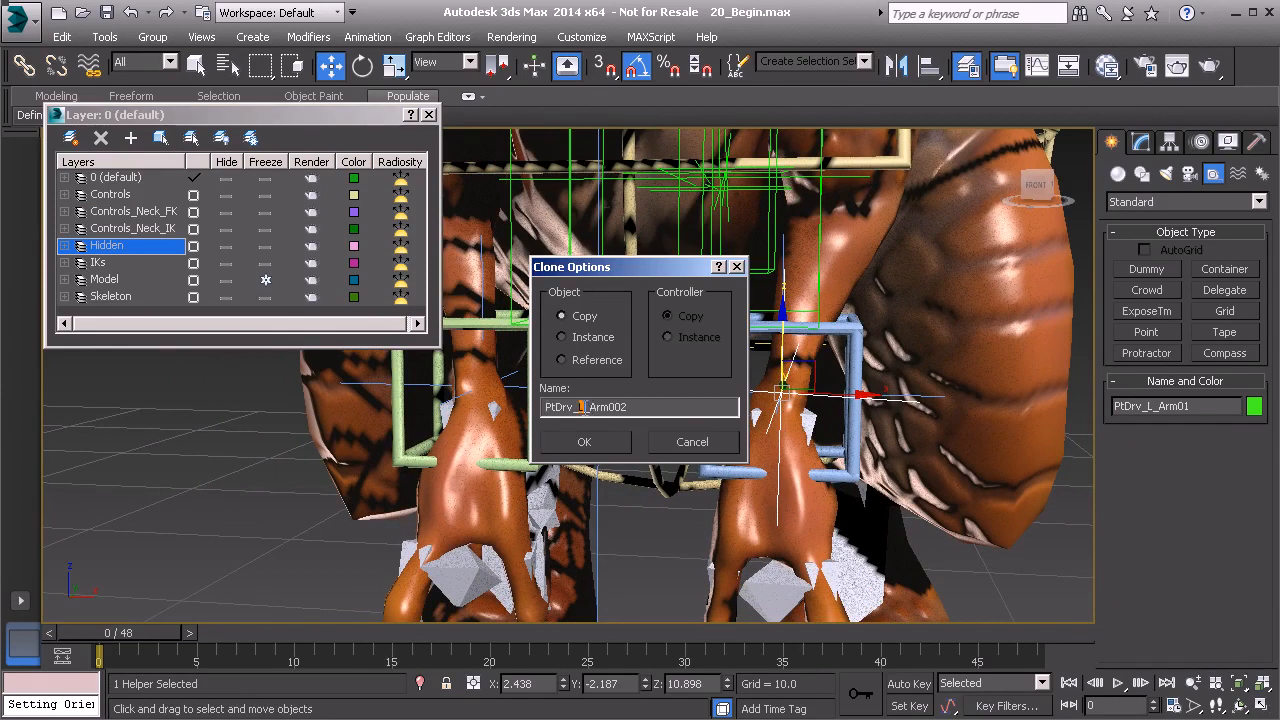
text(R)
click(574, 447)
- Align PtDrv_R_Arm01 to the right wrist bone Bn_R_Wrist01 in position and orientation on all axes
alt+middle_drag(507, 441, 568, 440)
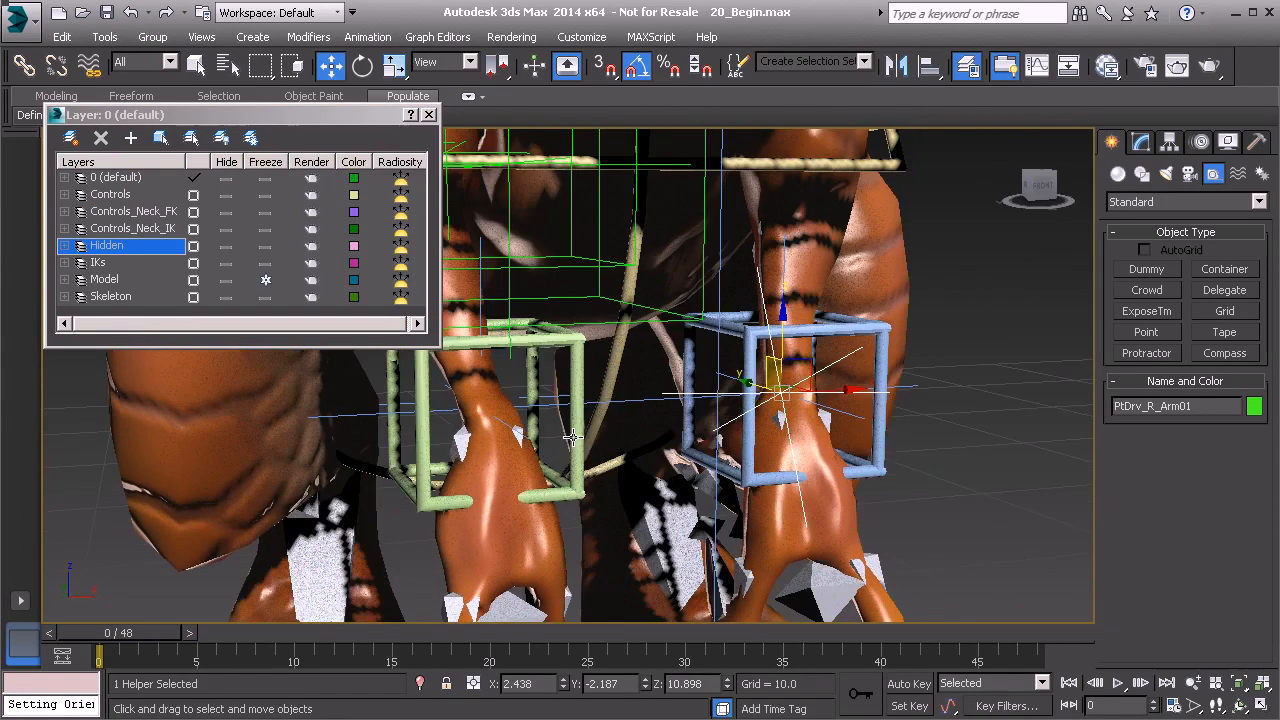
key(alt+a)
click(458, 446)
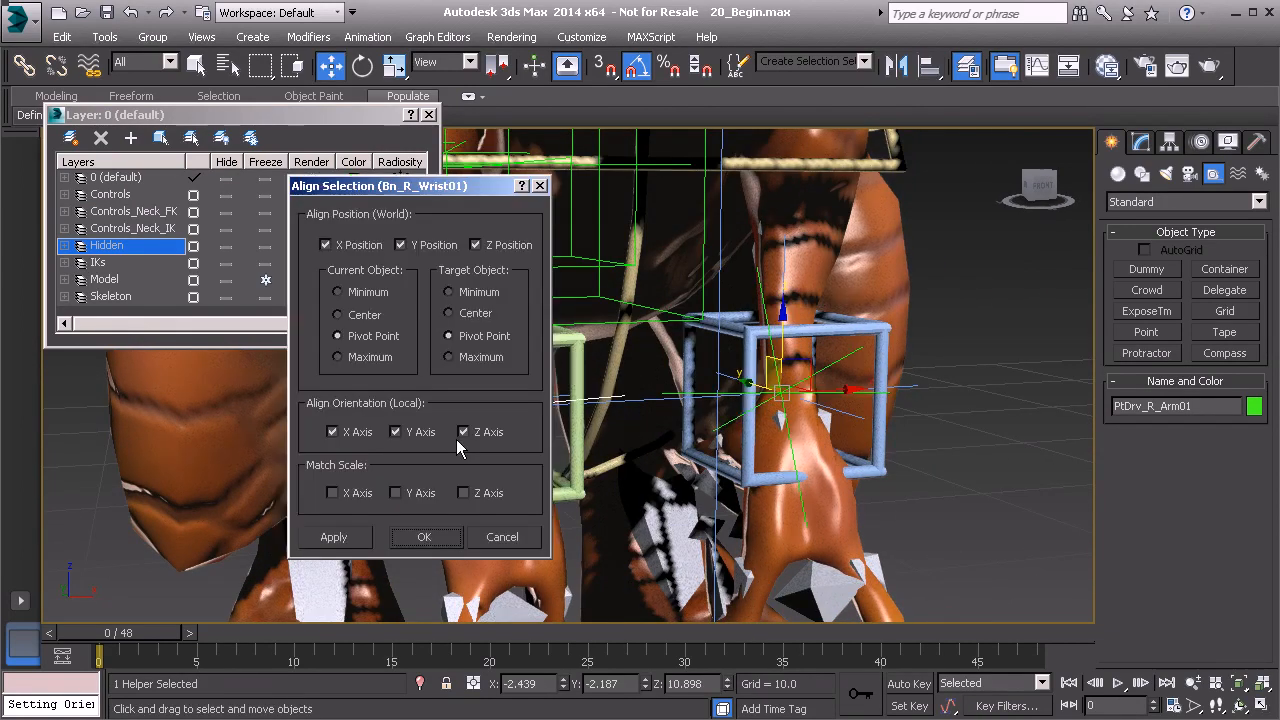
click(435, 544)
alt+middle_drag(759, 462, 551, 457)
- Link the helper PtDrv_R_Arm01 to the Anim_R_Arm01 control as its parent
middle_drag(499, 415, 535, 413)
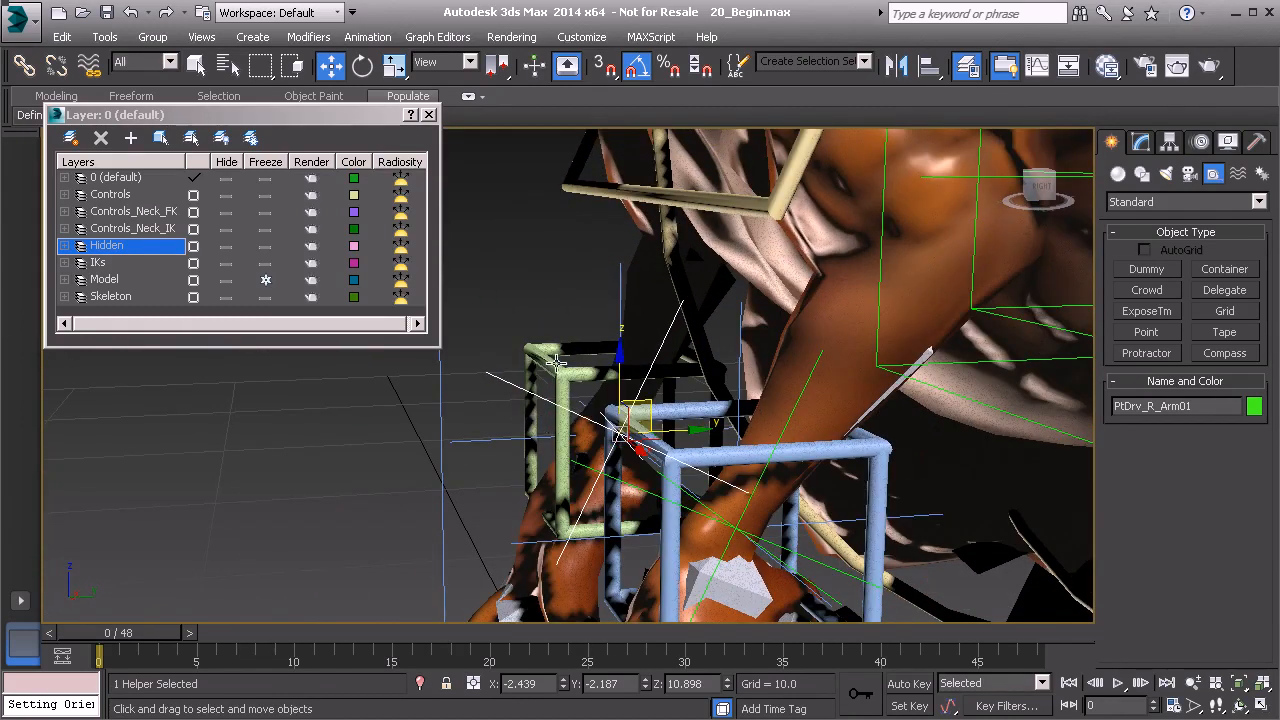
click(24, 65)
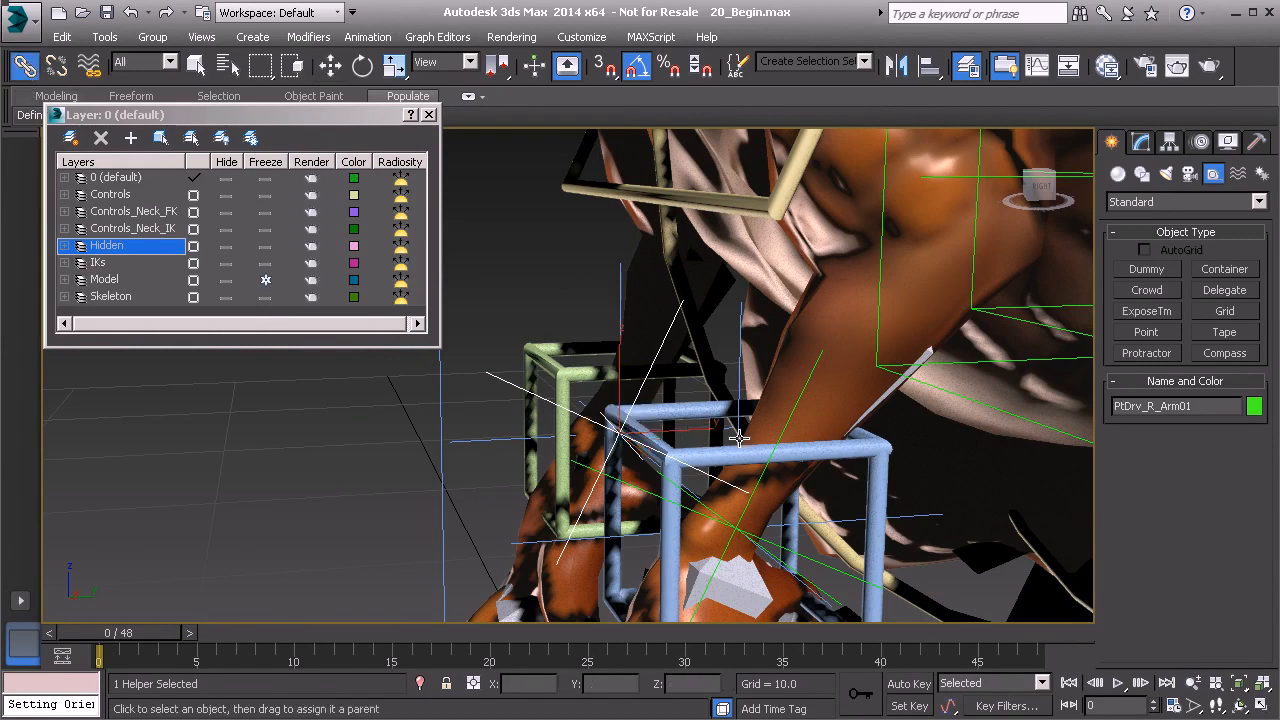
scroll(683, 408, up, 2)
scroll(487, 392, up, 1)
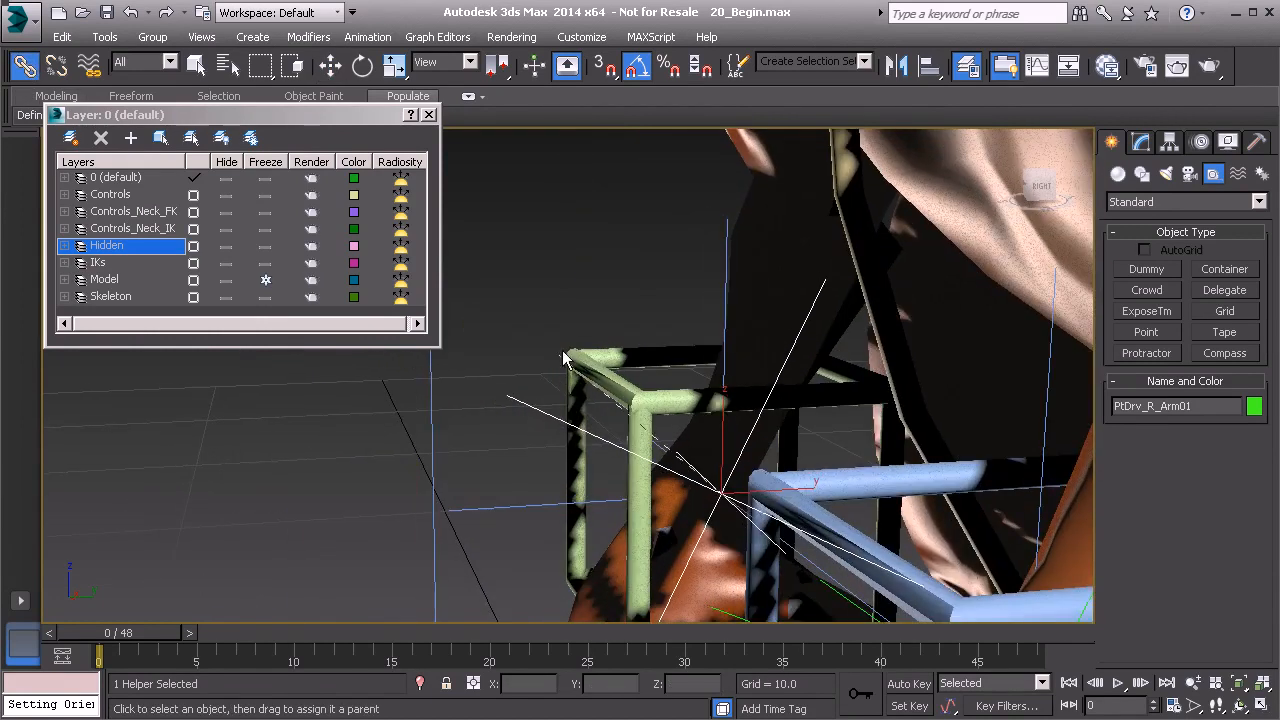
drag(593, 361, 596, 366)
- Link the helper PtDrv_L_Arm01 to the Anim_L_Arm01 control as its parent
middle_drag(683, 459, 575, 400)
scroll(632, 378, down, 3)
click(520, 377)
drag(520, 377, 548, 367)
- Link the IK goals HIIK_R_Arm01 and HIIK_L_Arm01 to the Anim controls of their respective arms
alt+middle_drag(556, 396, 675, 394)
scroll(700, 410, up, 4)
scroll(700, 404, down, 3)
alt+middle_drag(590, 376, 616, 372)
click(596, 218)
middle_drag(519, 315, 545, 314)
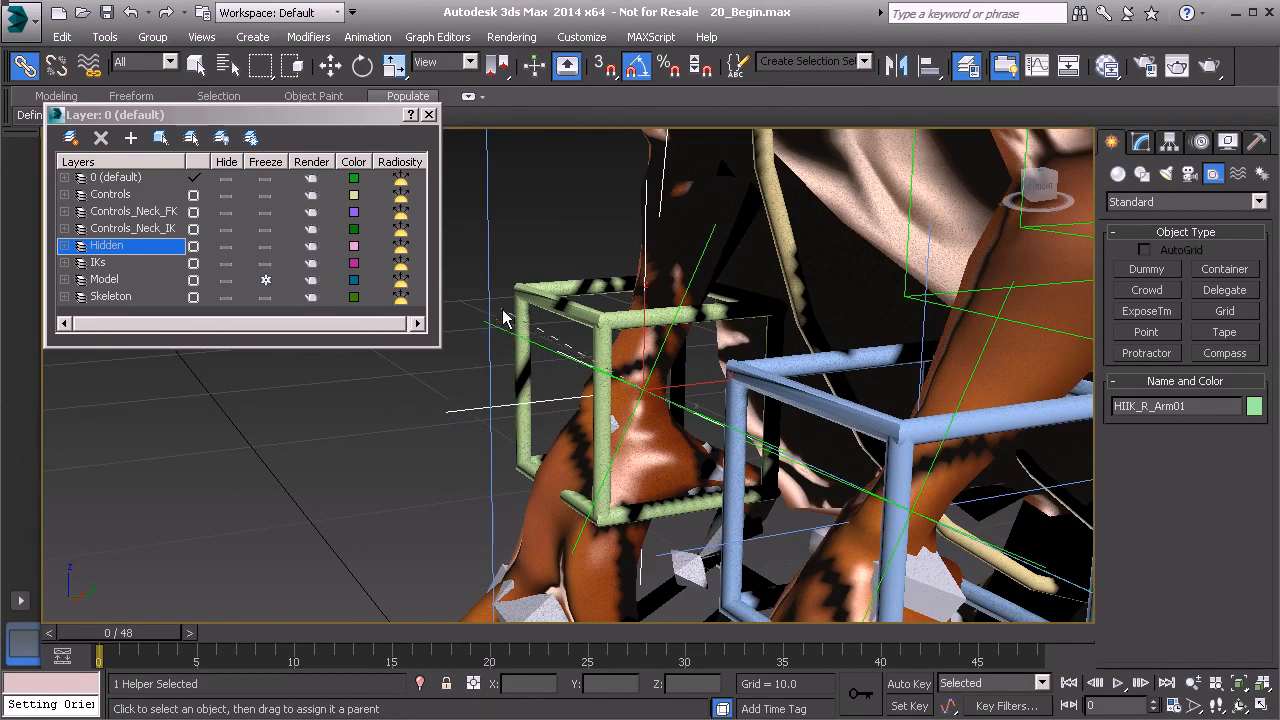
alt+middle_drag(586, 380, 480, 427)
click(461, 426)
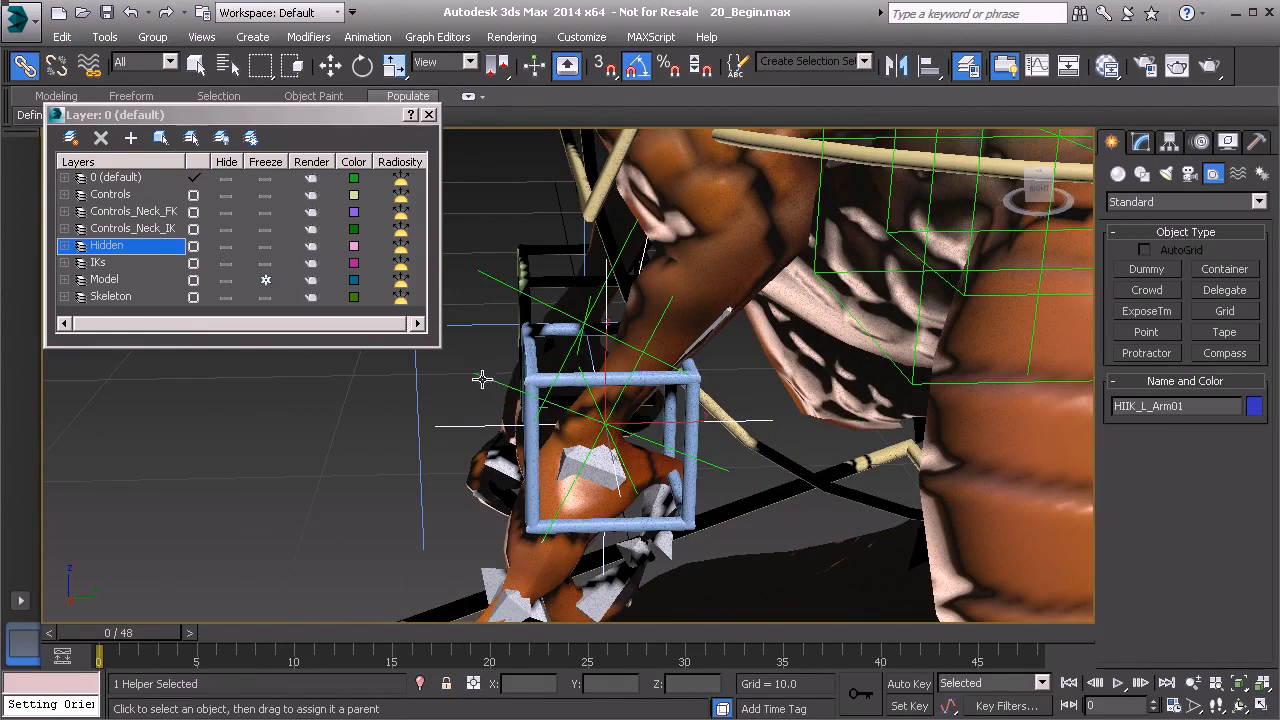
- Apply an orientation constraint to the wrist bone Bn_L_Wrist01 with PtDrv_L_Arm01 as its target
click(625, 465)
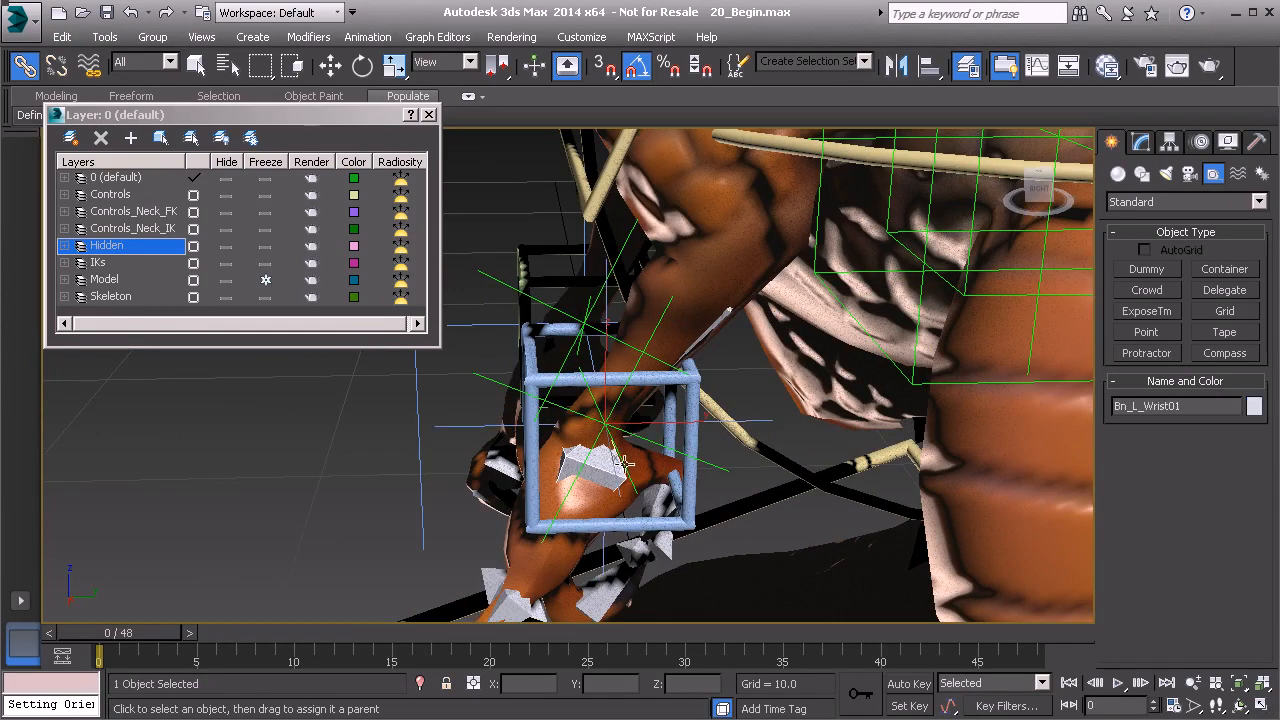
alt+middle_drag(540, 417, 559, 403)
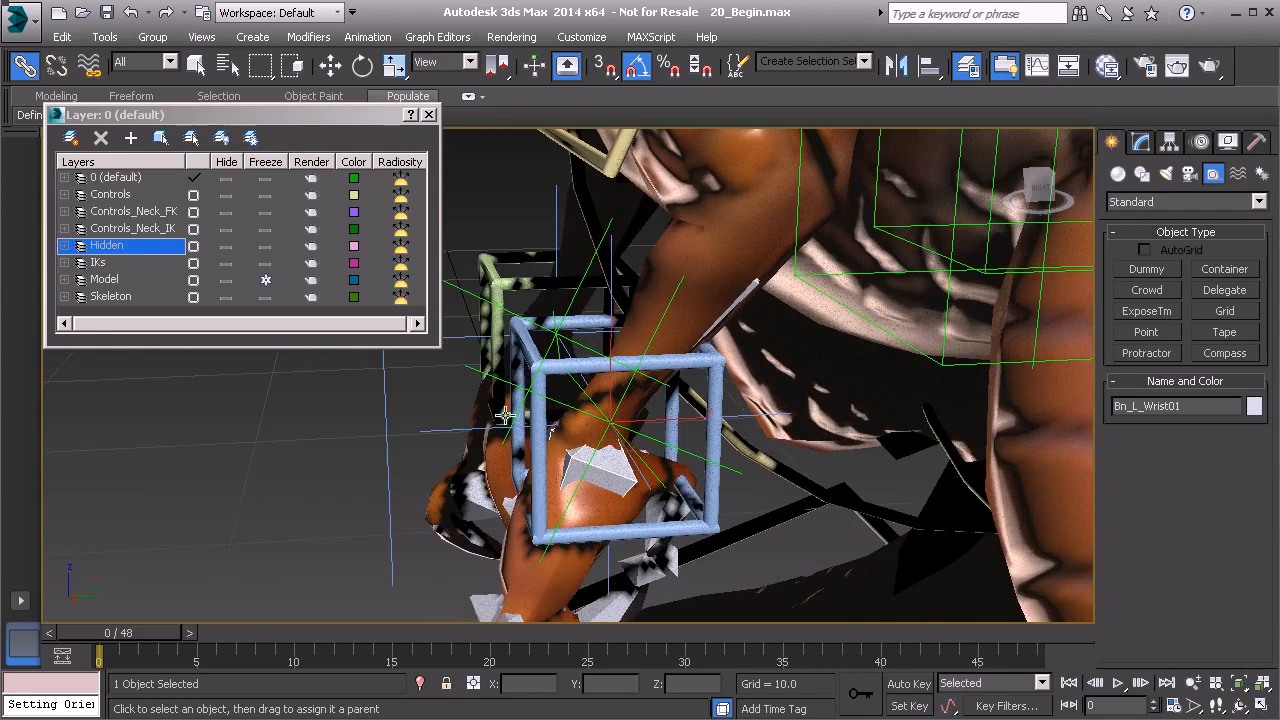
right_click(445, 405)
click(490, 529)
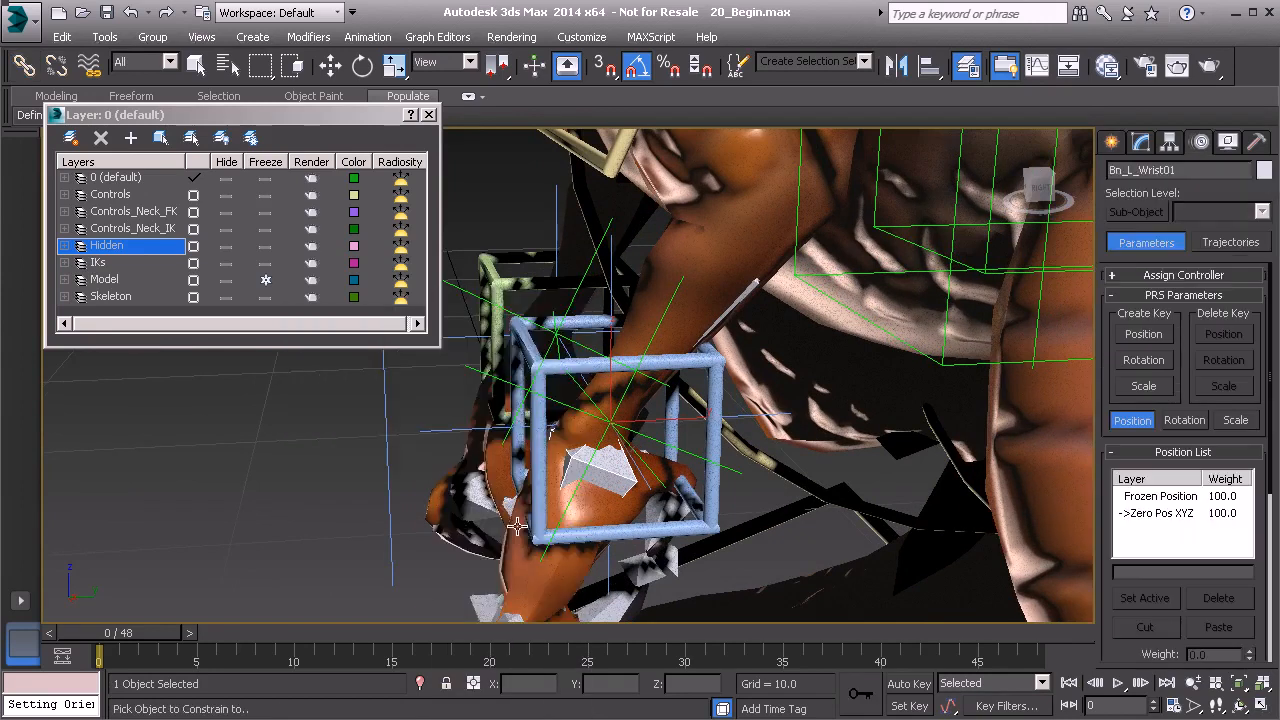
alt+middle_drag(577, 447, 557, 412)
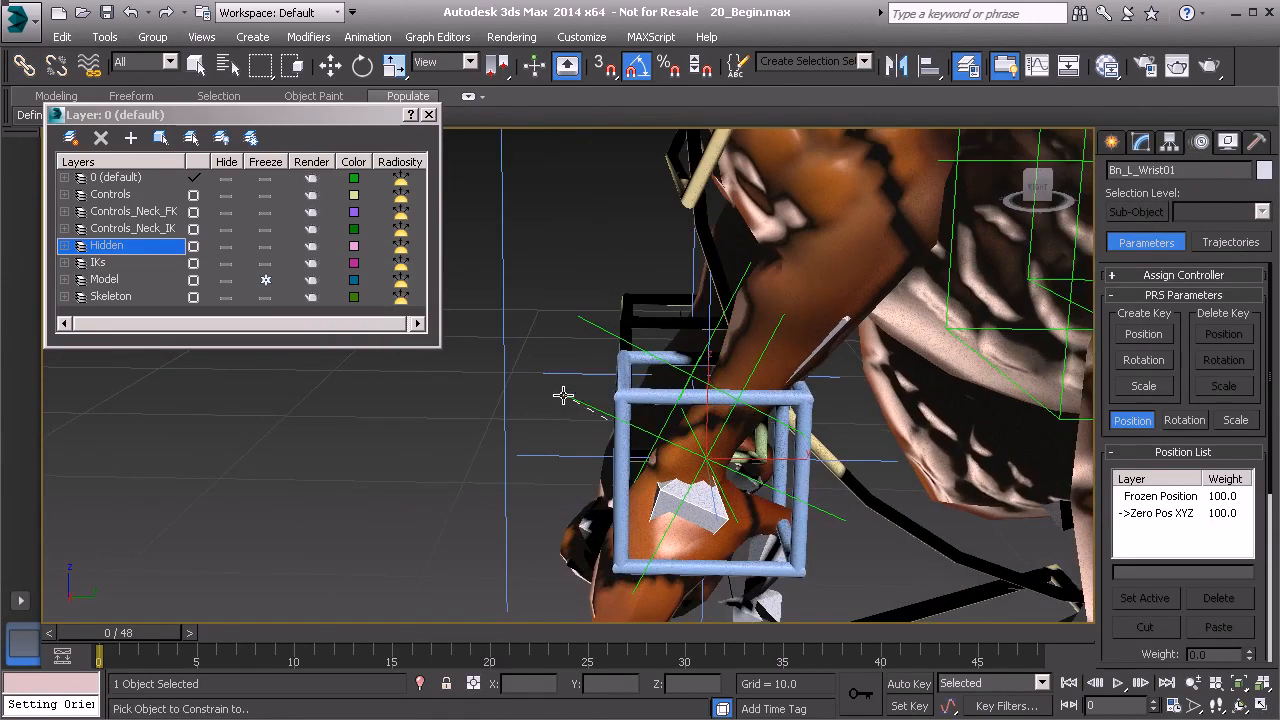
click(564, 397)
- Apply an orientation constraint to the wrist bone Bn_R_Wrist01 with PtDrv_R_Arm01 as its target
alt+middle_drag(549, 357, 712, 438)
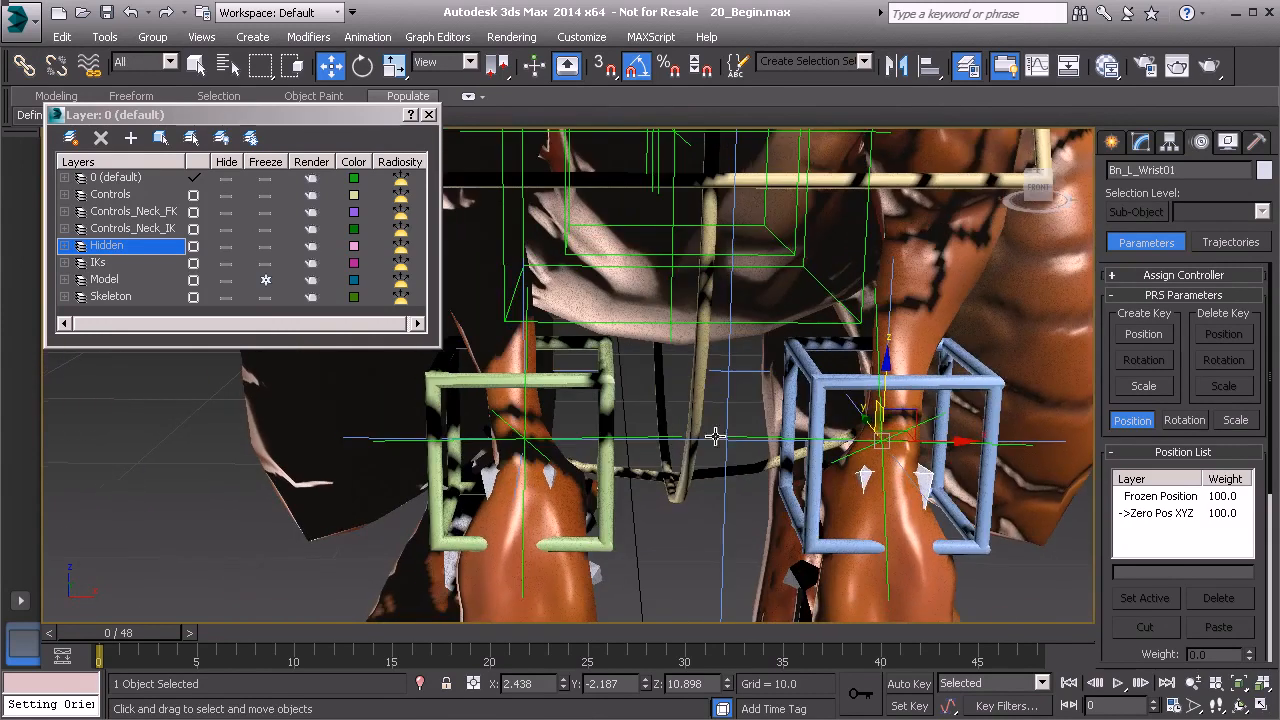
click(481, 479)
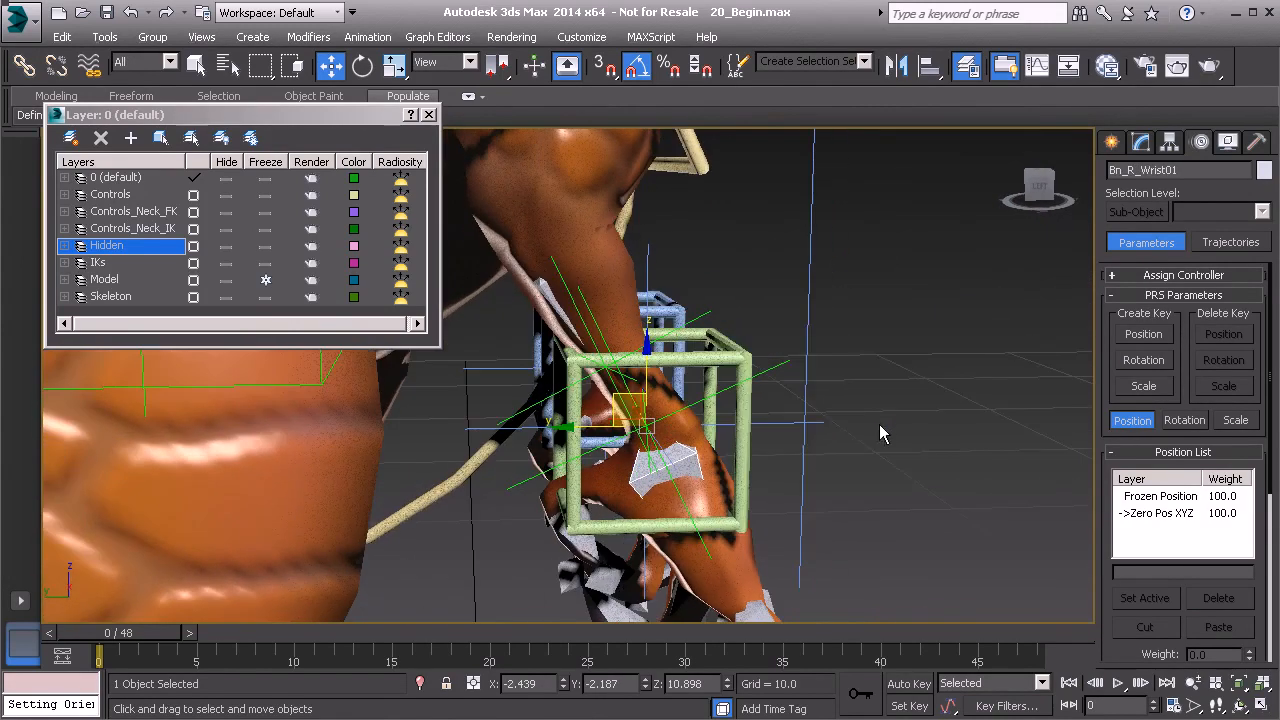
right_click(887, 414)
click(950, 546)
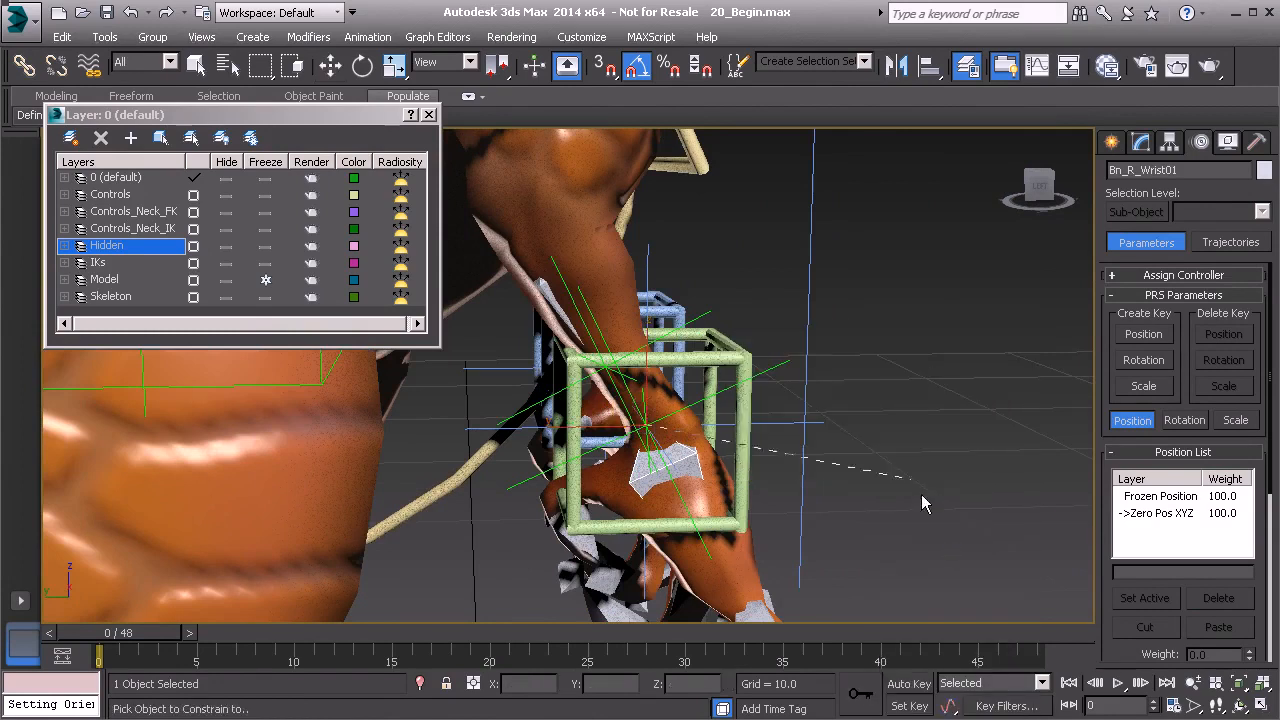
click(784, 364)
- Test the right arm by moving Anim_R_Arm01 up and forward and rotating it about -75° in X, and reset its transforms to zero
click(726, 349)
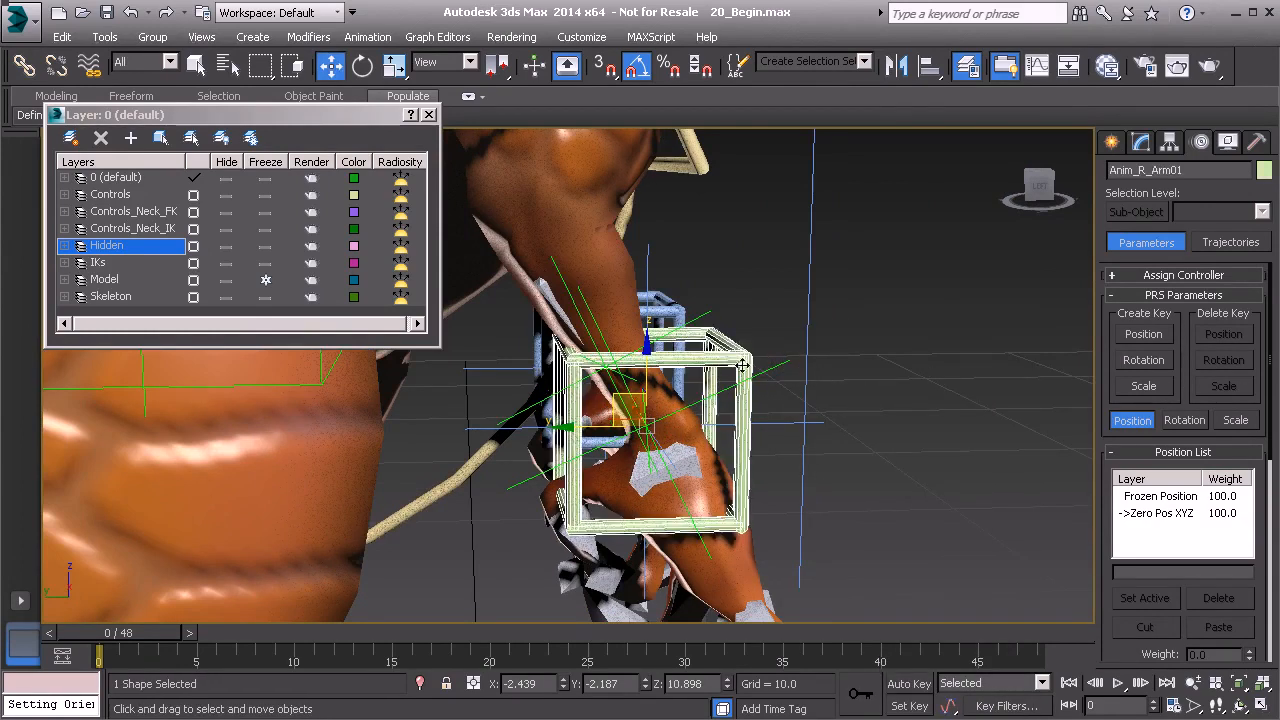
alt+middle_drag(726, 349, 718, 344)
scroll(717, 344, down, 2)
drag(644, 377, 762, 284)
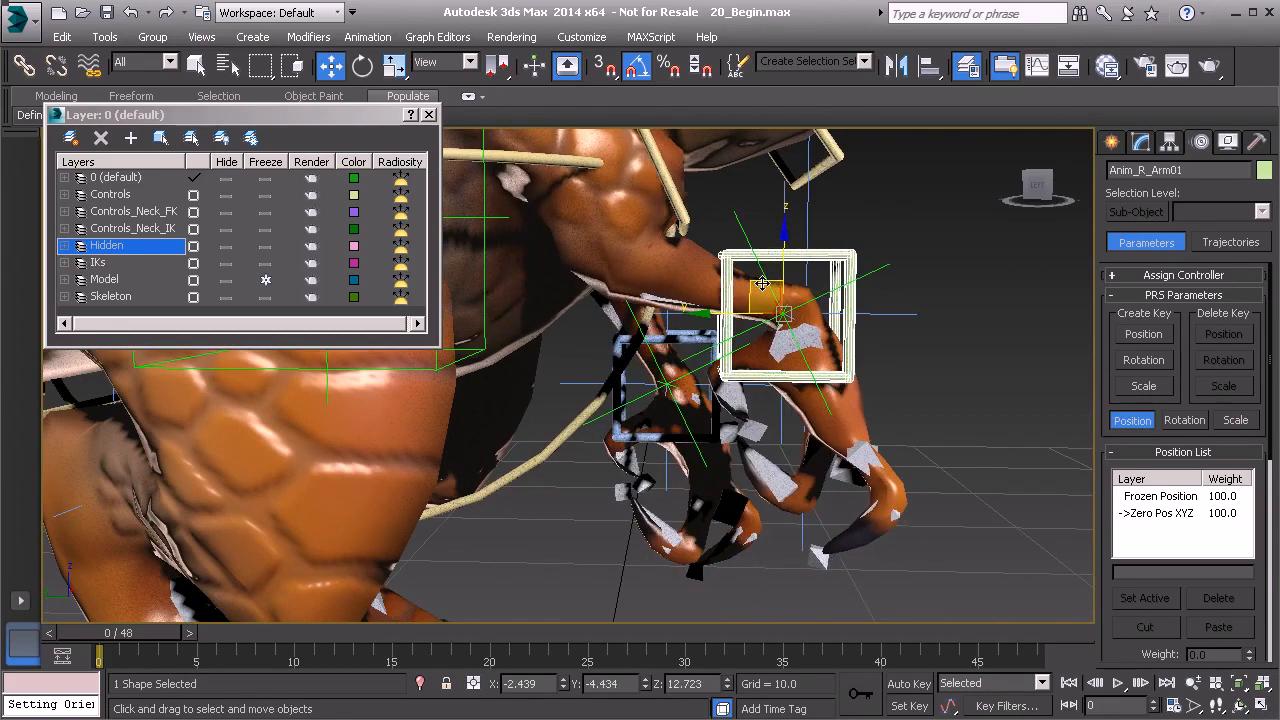
key(e)
drag(839, 264, 779, 218)
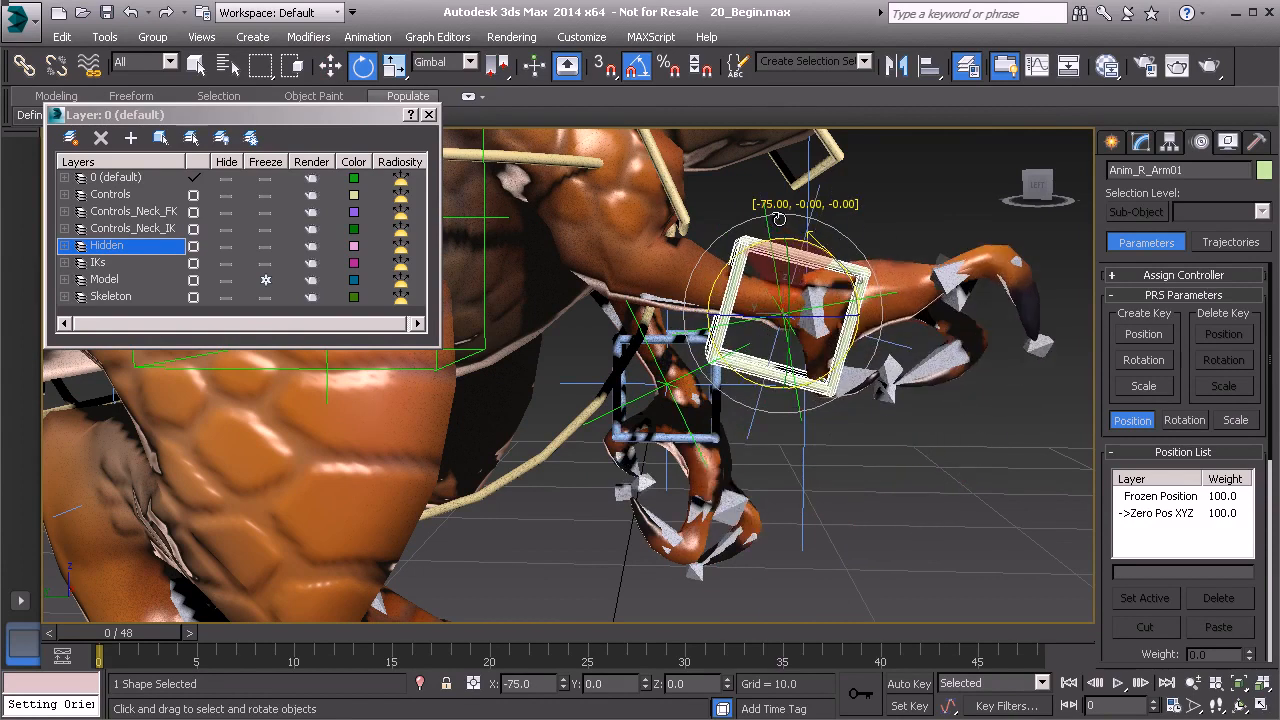
right_click(904, 214)
click(846, 175)
- Test the left arm by moving Anim_L_Arm01 up and forward, and reset its transforms to zero
alt+middle_drag(885, 347, 830, 406)
click(814, 340)
alt+middle_drag(814, 345, 666, 394)
mouse_move(798, 318)
mouse_down()
mouse_move(882, 350)
mouse_move(750, 304)
mouse_move(812, 326)
mouse_up()
key(ctrl+z)
alt+middle_drag(812, 340, 823, 364)
key(w)
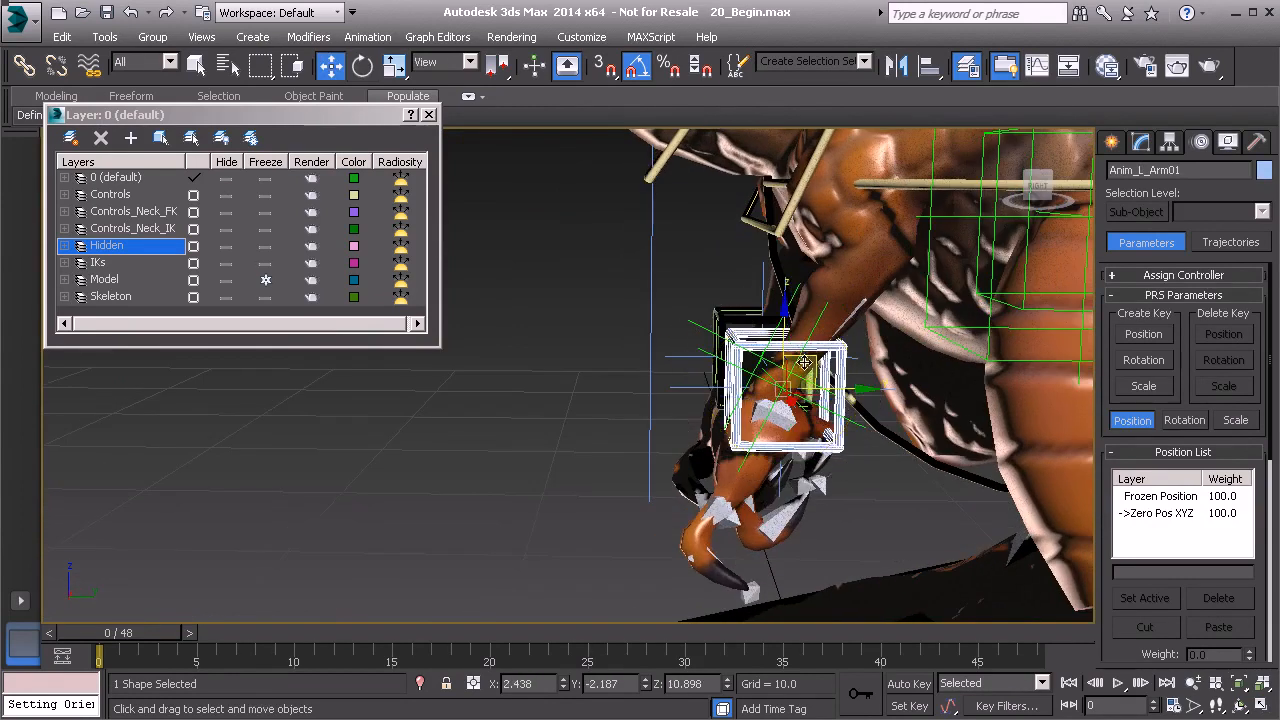
drag(814, 359, 699, 267)
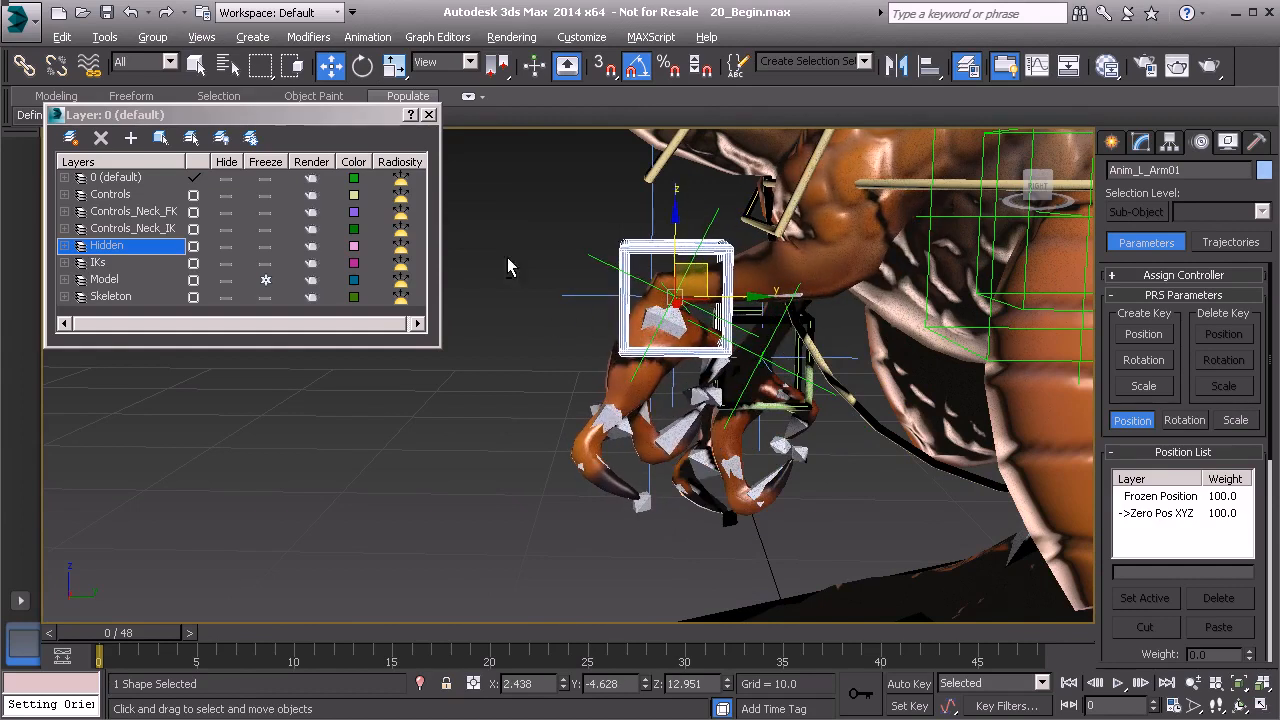
right_click(537, 254)
click(472, 210)
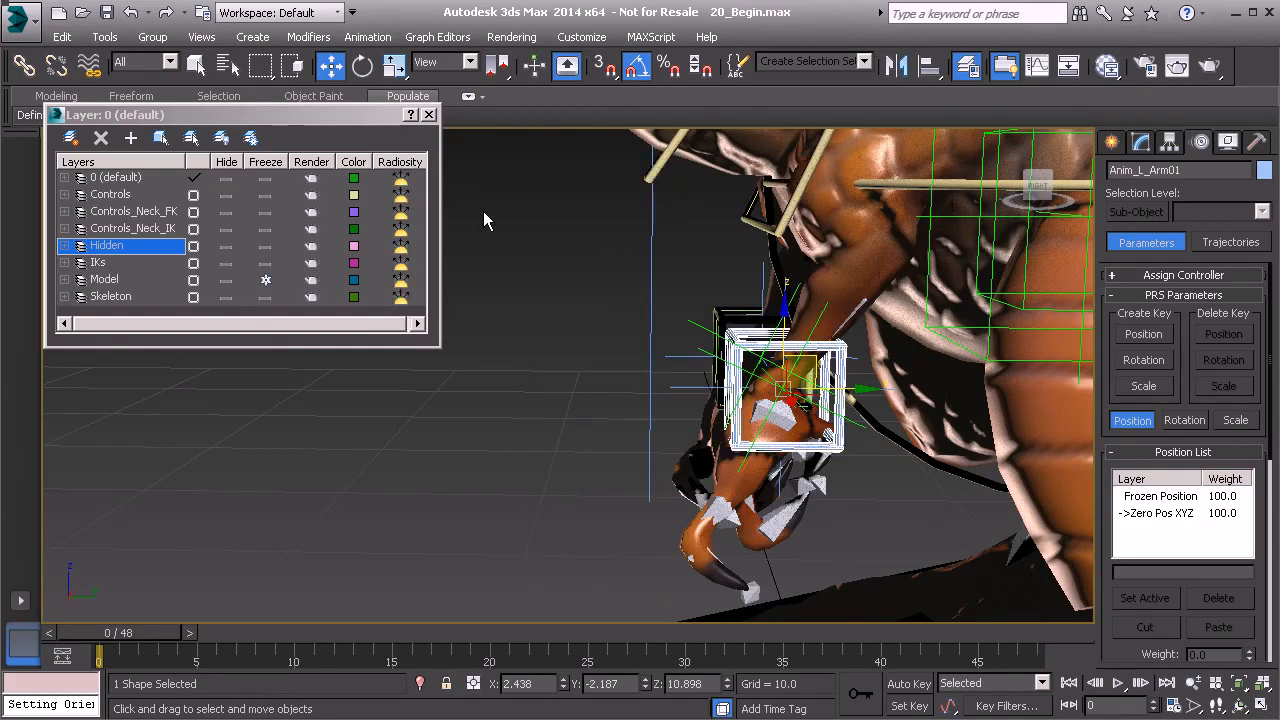
middle_drag(612, 346, 498, 421)
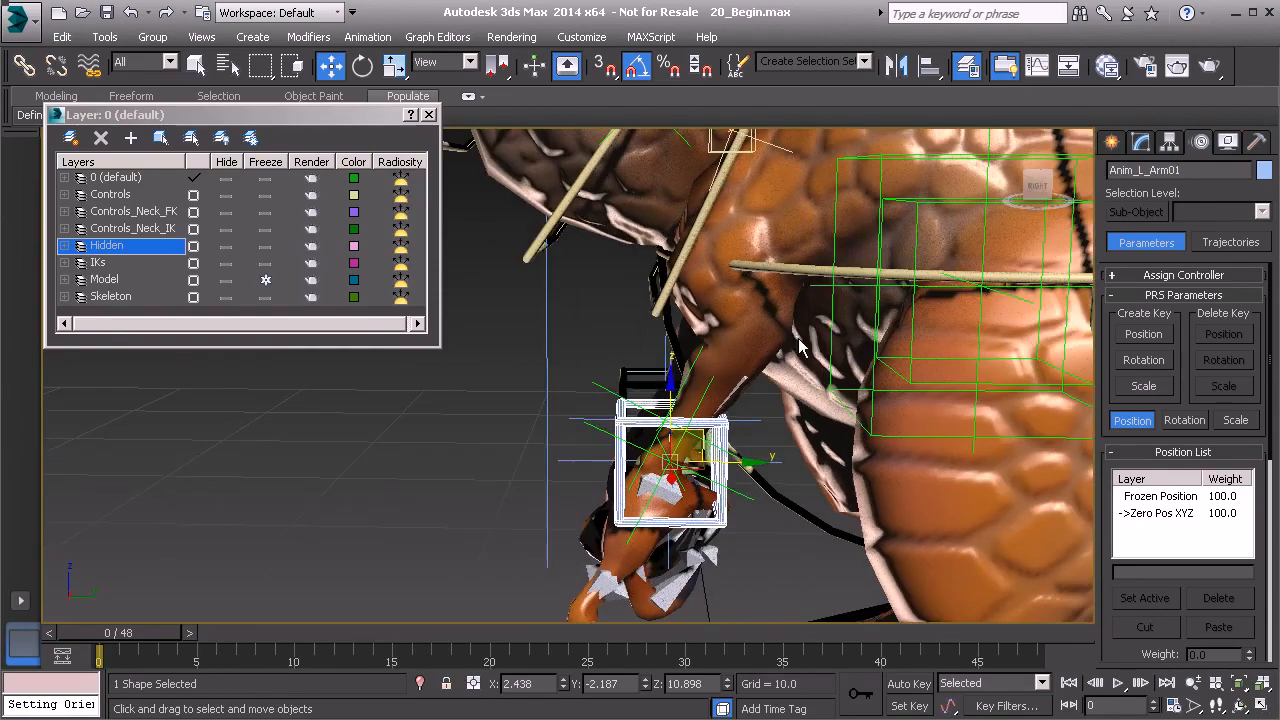
mouse_move(626, 341)
alt+middle_down()
mouse_move(808, 320)
mouse_move(627, 316)
alt+middle_up()
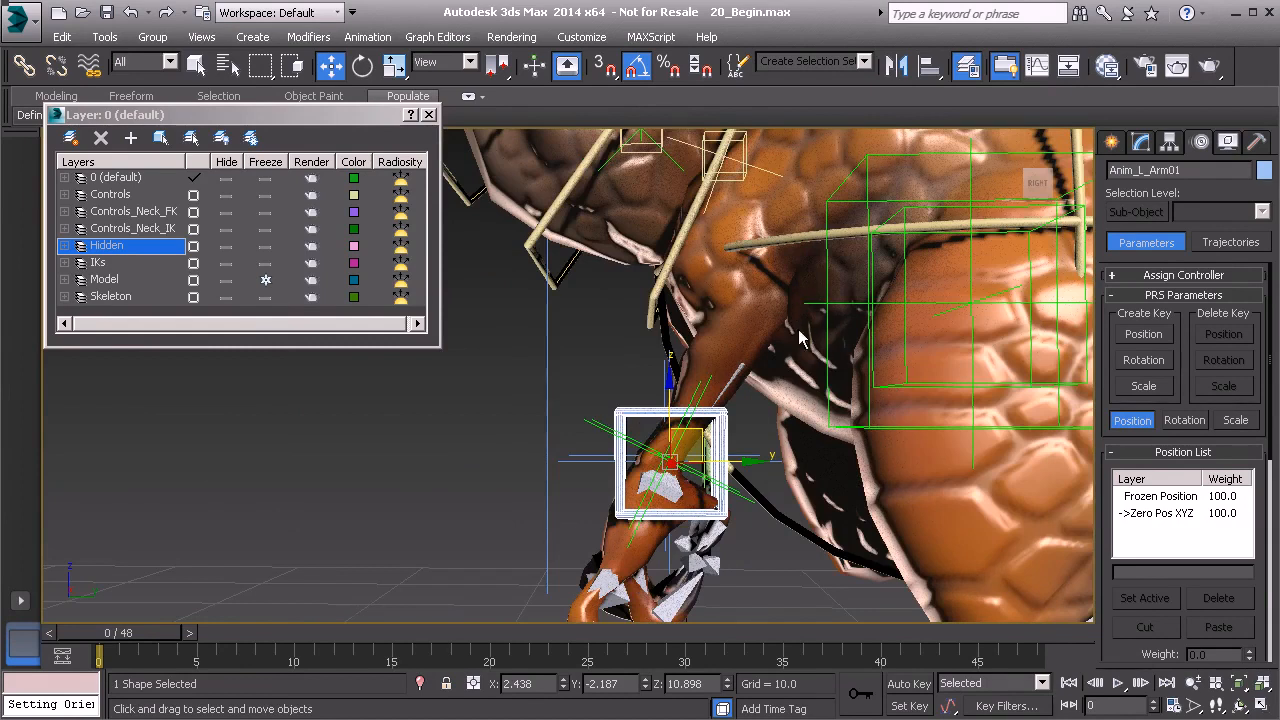
alt+middle_drag(825, 326, 796, 345)
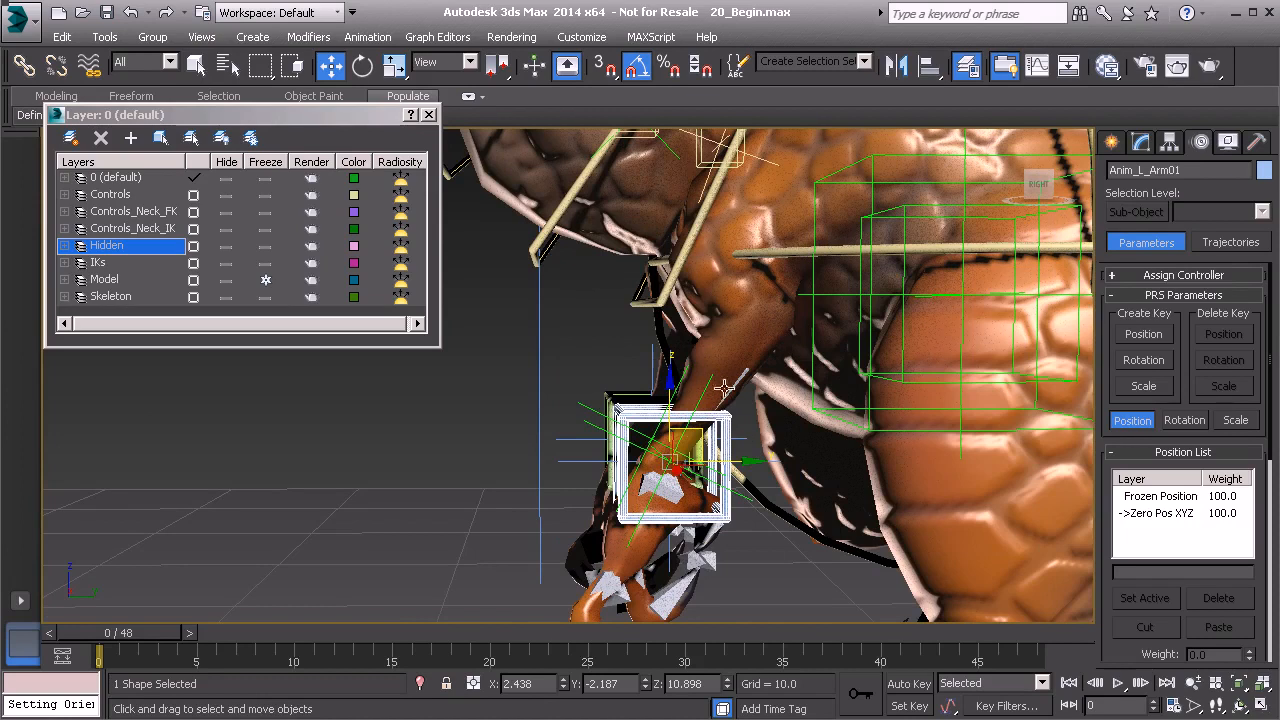
alt+middle_drag(623, 399, 649, 374)
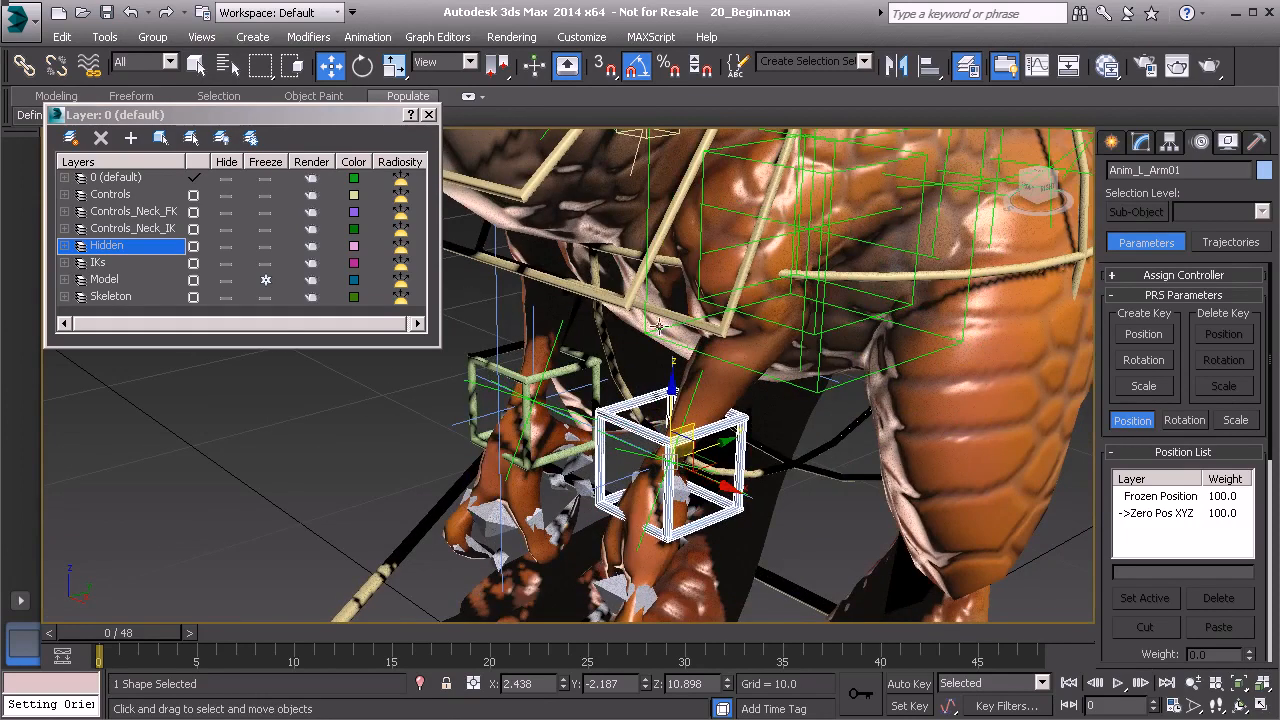
alt+middle_drag(751, 416, 703, 404)
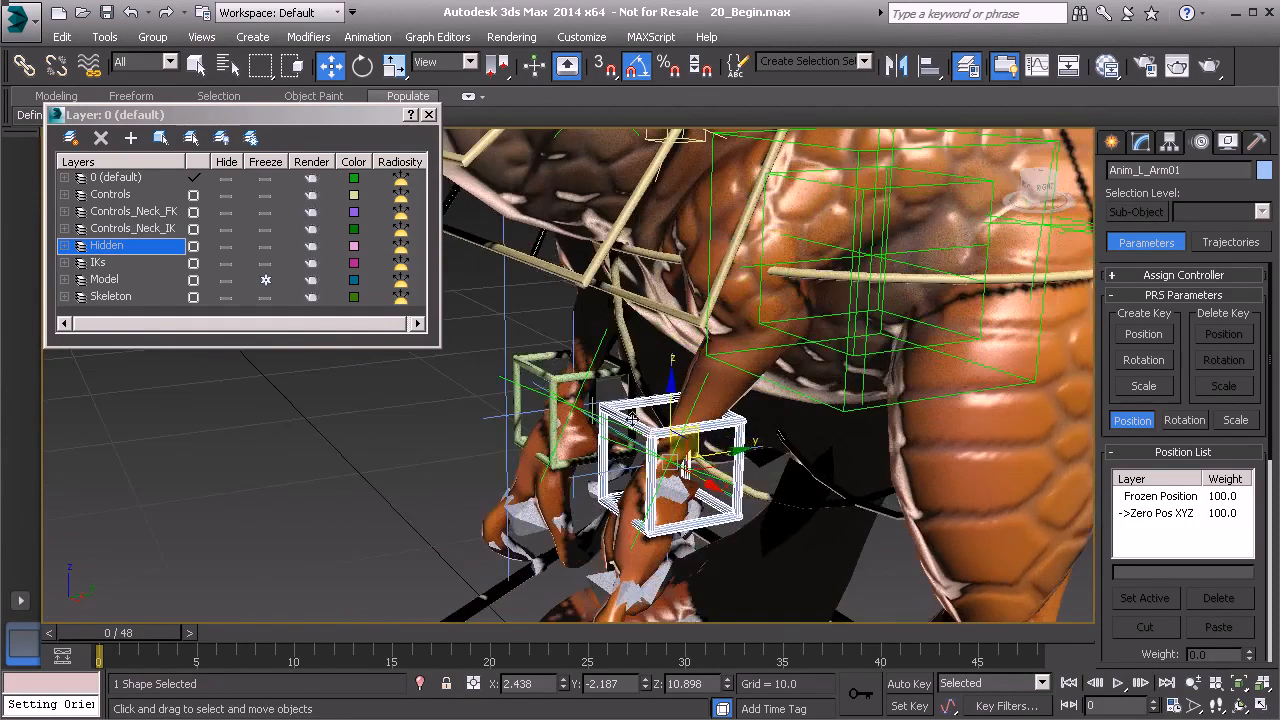
alt+middle_drag(591, 418, 658, 448)
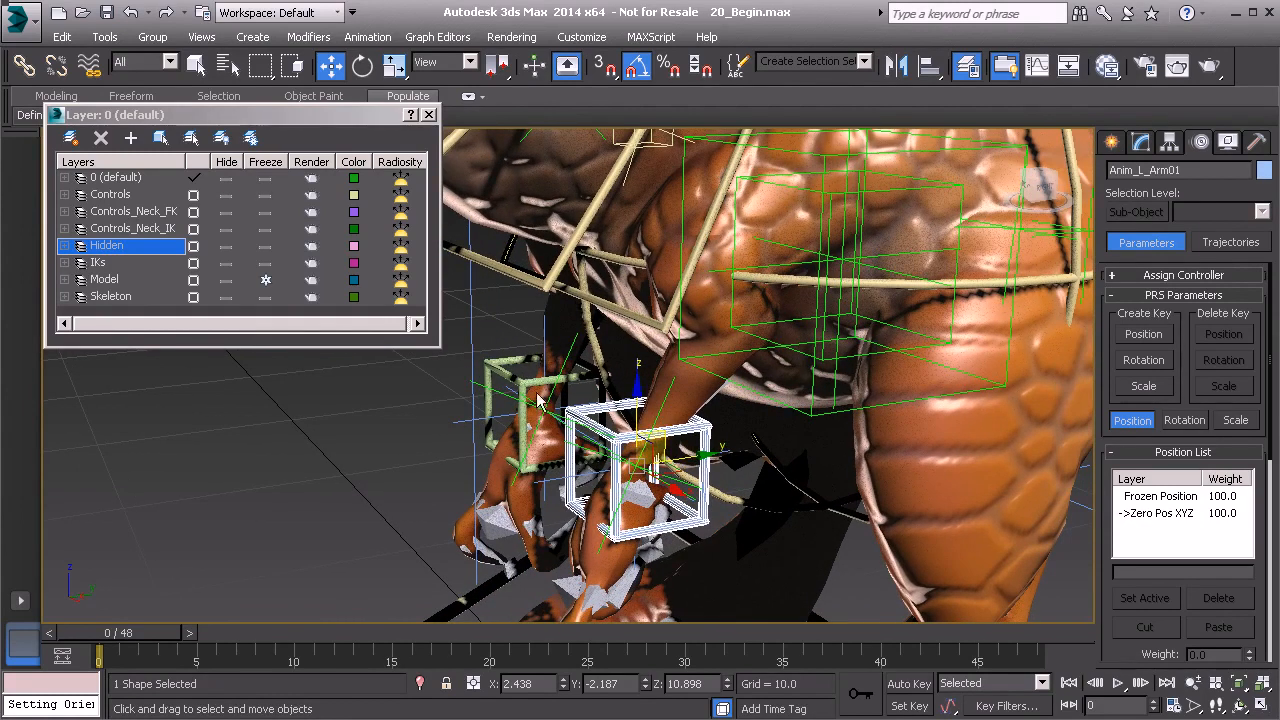
mouse_move(612, 426)
alt+middle_down()
mouse_move(619, 410)
mouse_move(610, 420)
alt+middle_up()
- Add an Attribute Holder modifier to Anim_L_Arm01 and rename the modifier ExtraControls
click(1141, 146)
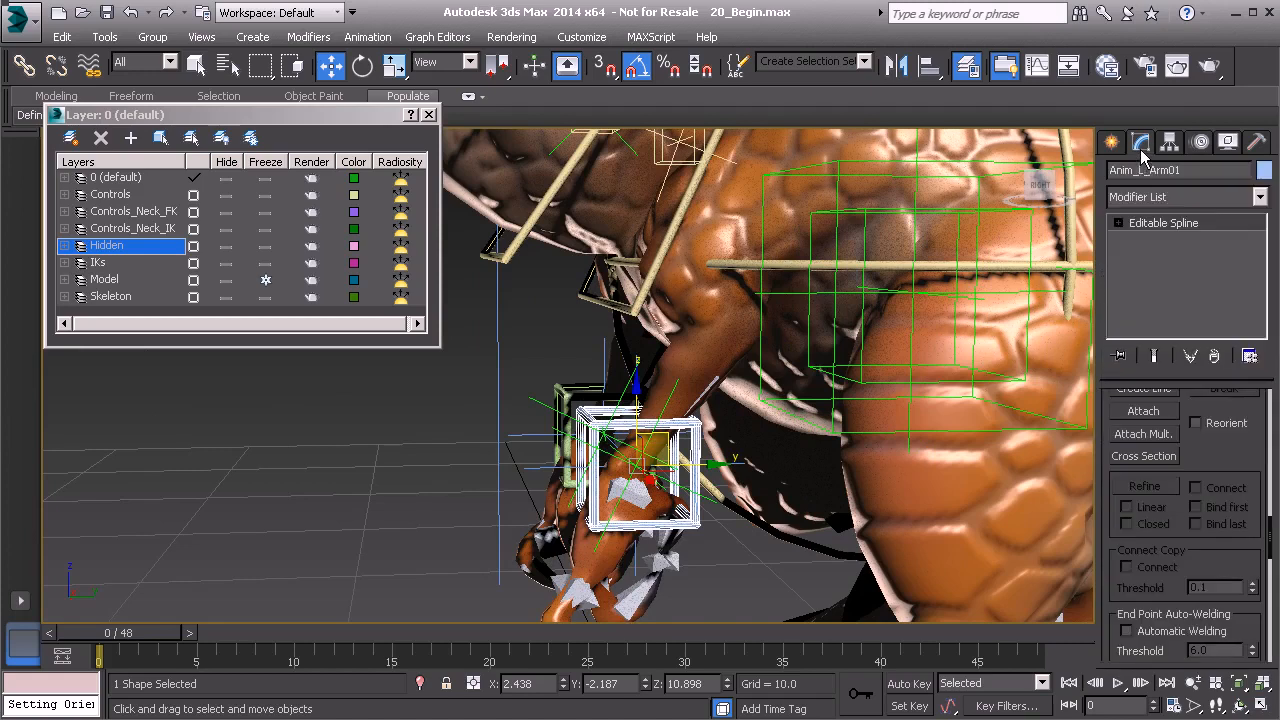
click(1179, 199)
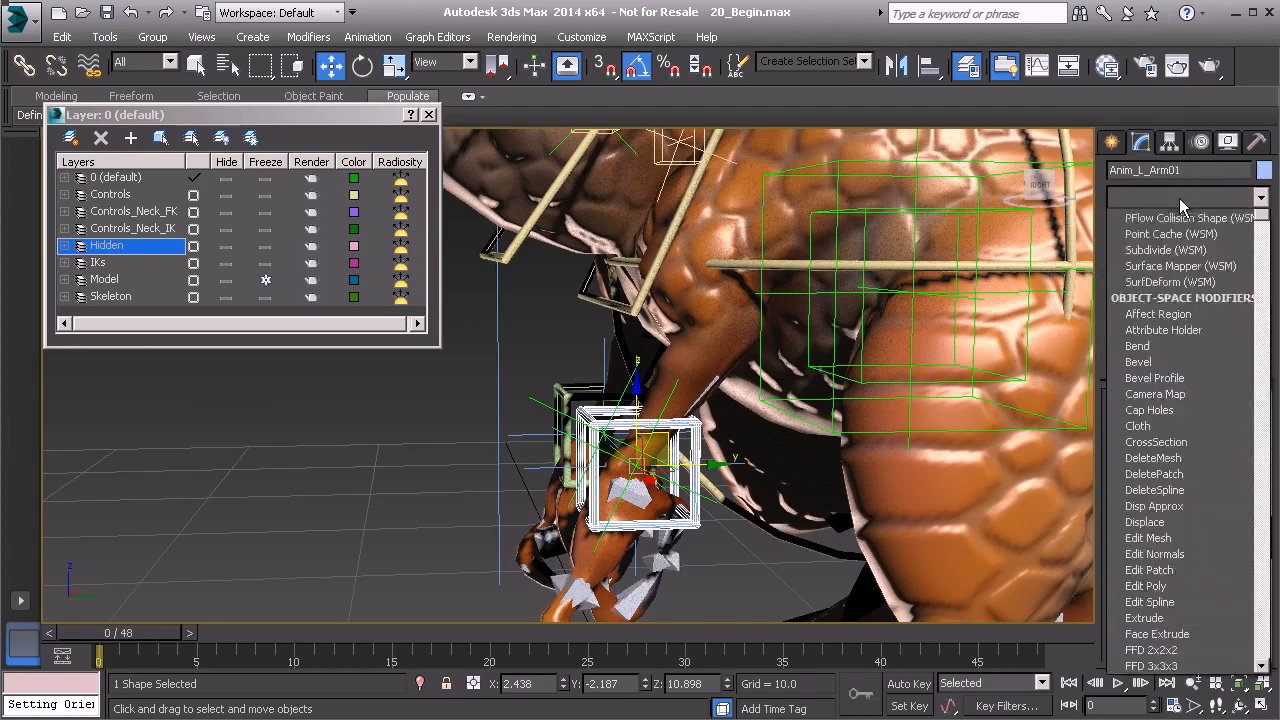
key(a)
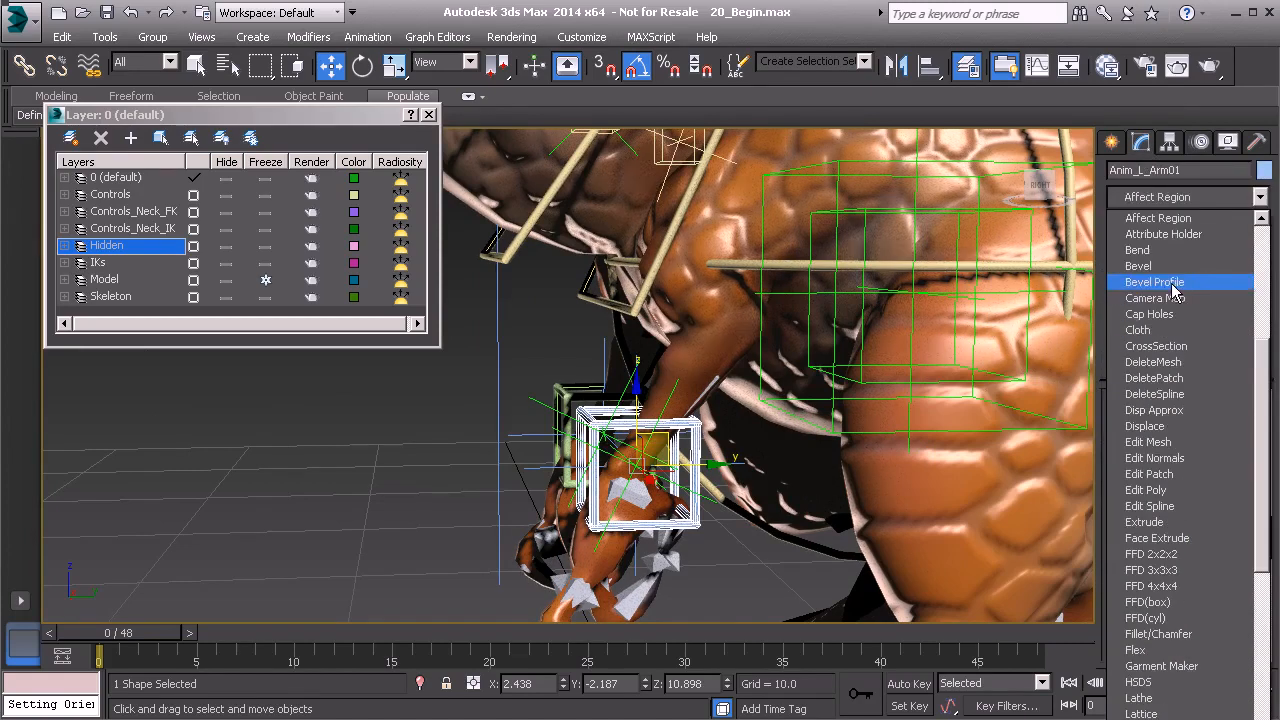
click(1180, 233)
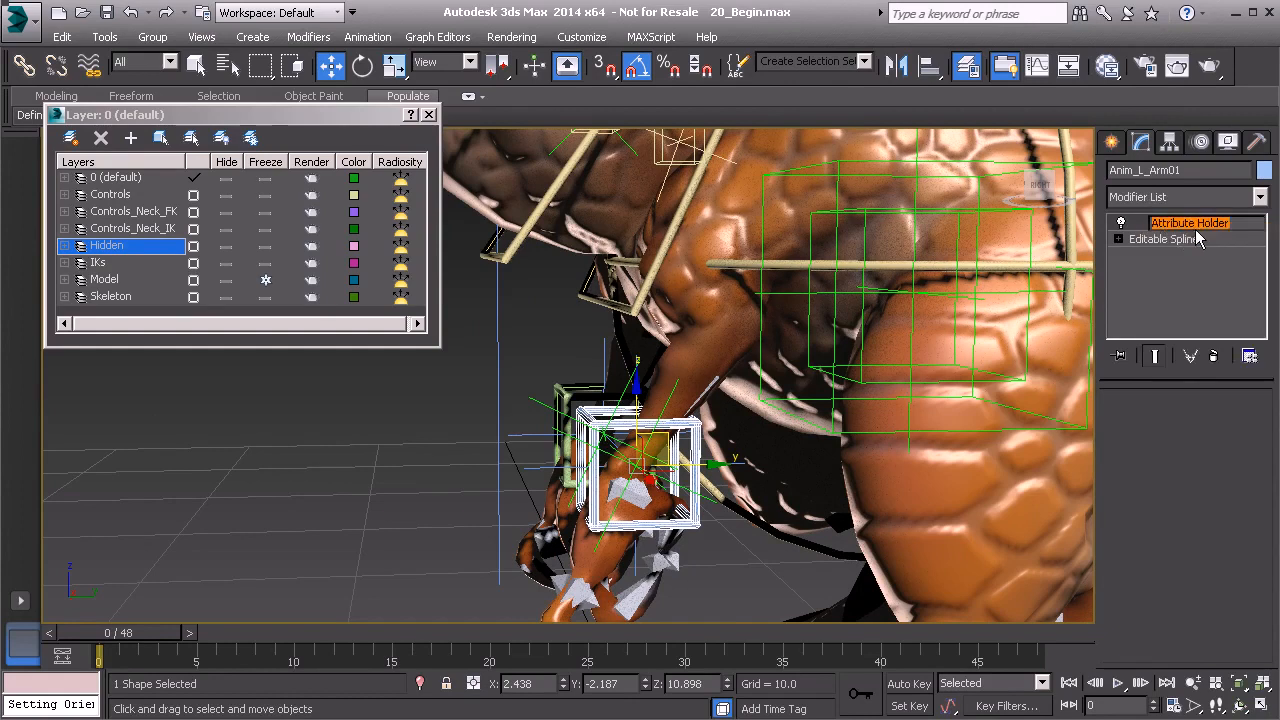
text(ExtraControls)
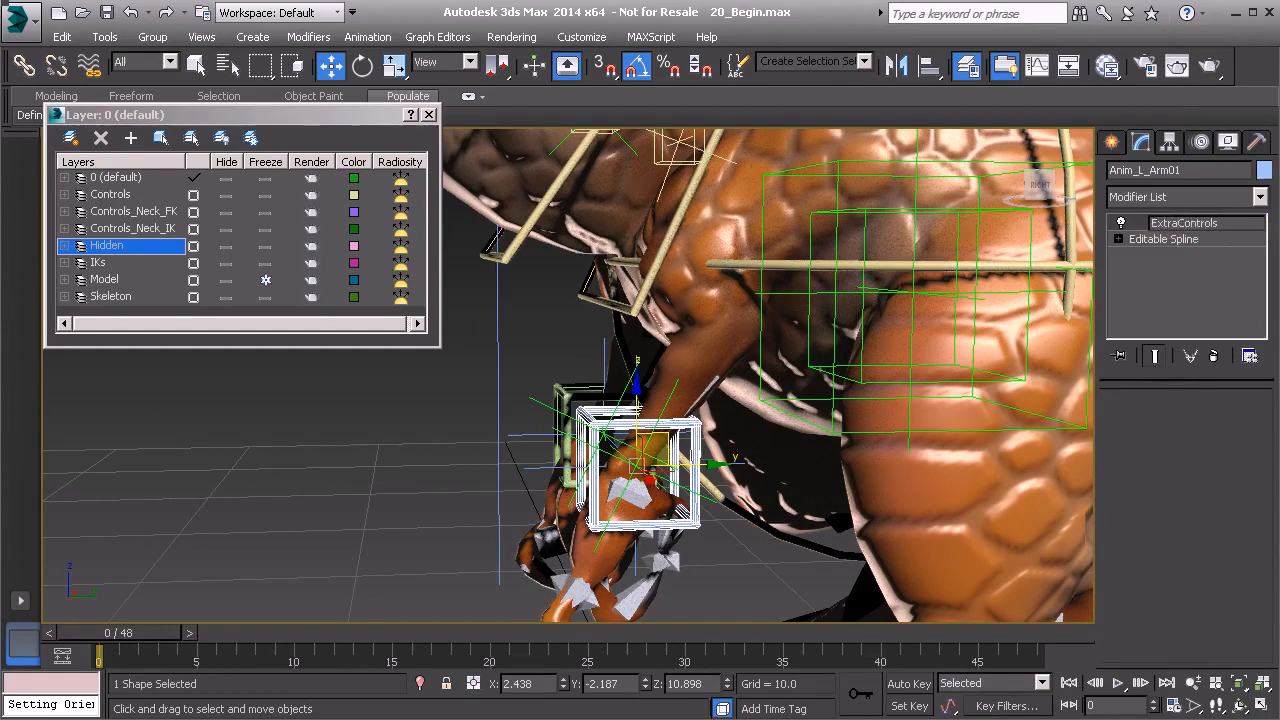
key(Return)
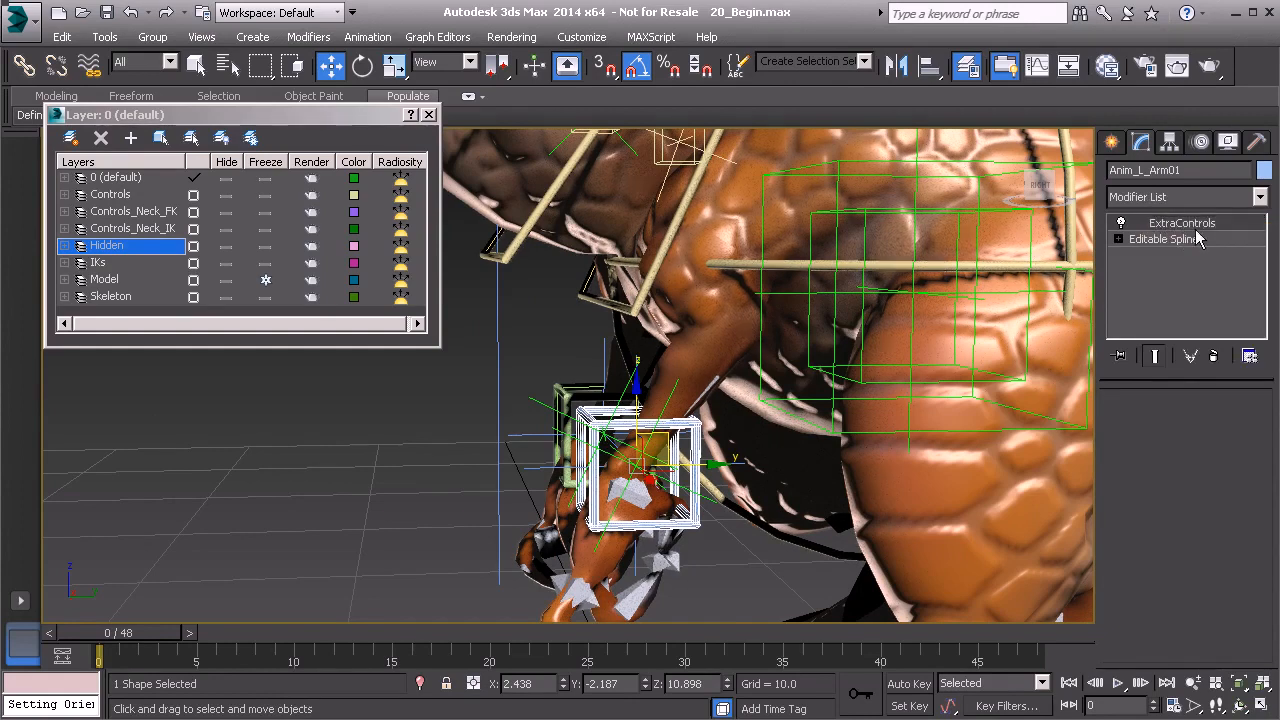
- Add a float spinner parameter named Elbow with a range of -360 to 360 to the ExtraControls modifier
middle_drag(575, 424, 583, 408)
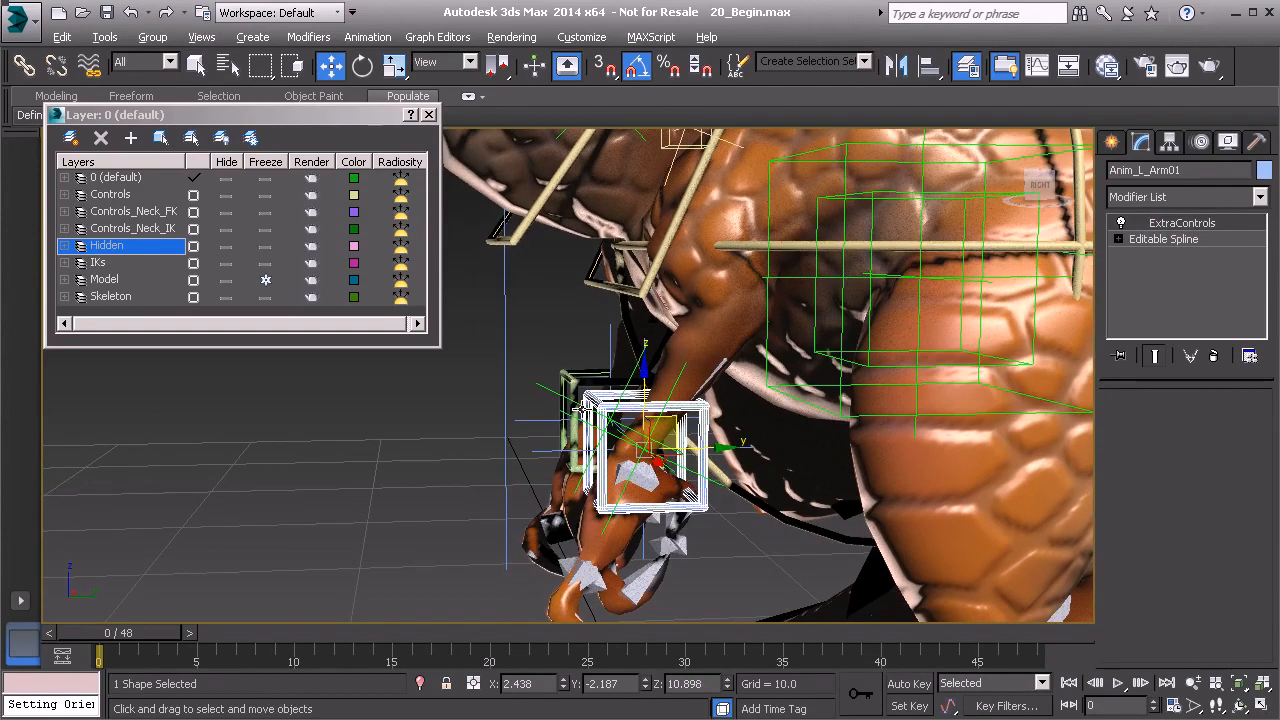
key(alt+1)
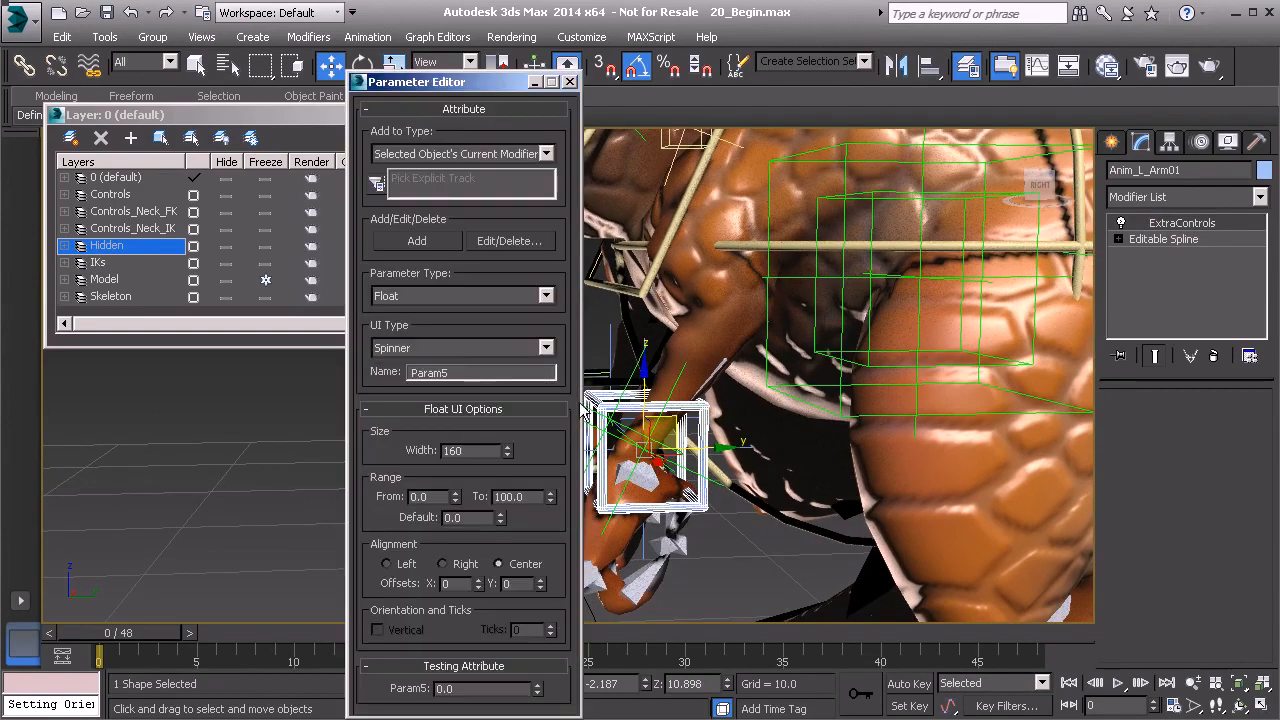
double_click(455, 370)
text(Elbow)
click(433, 497)
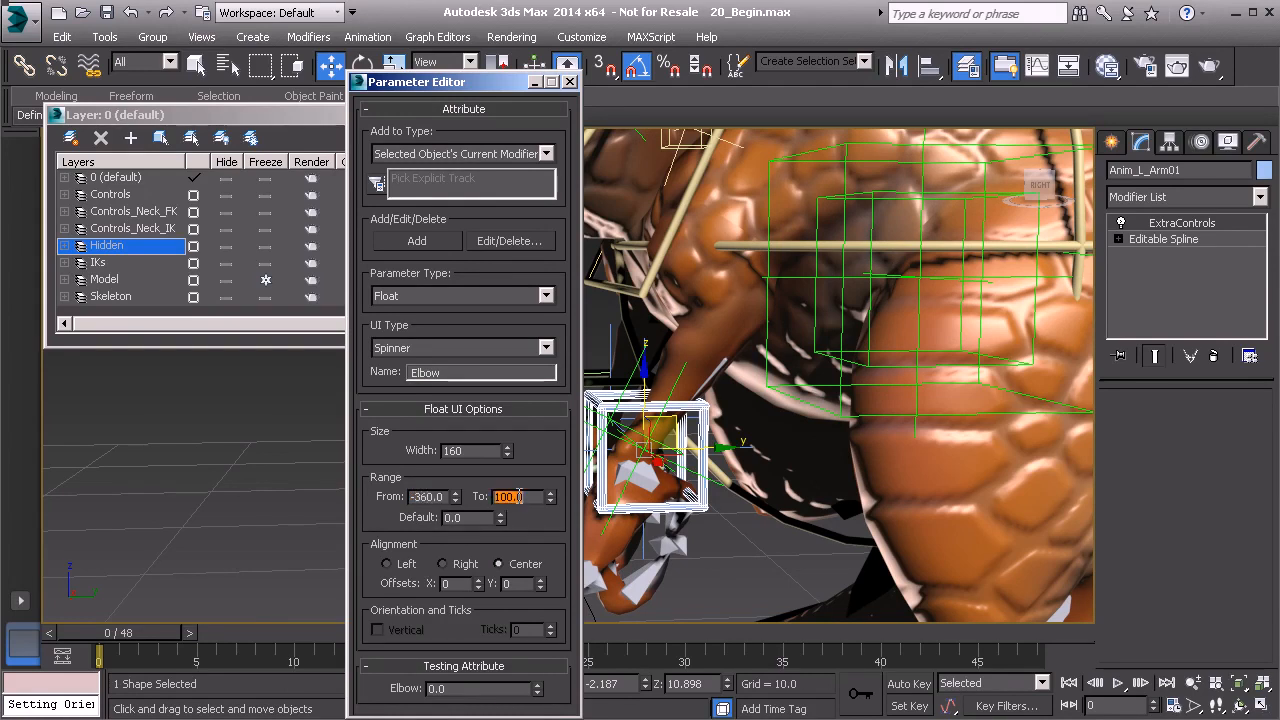
text(3)
click(418, 241)
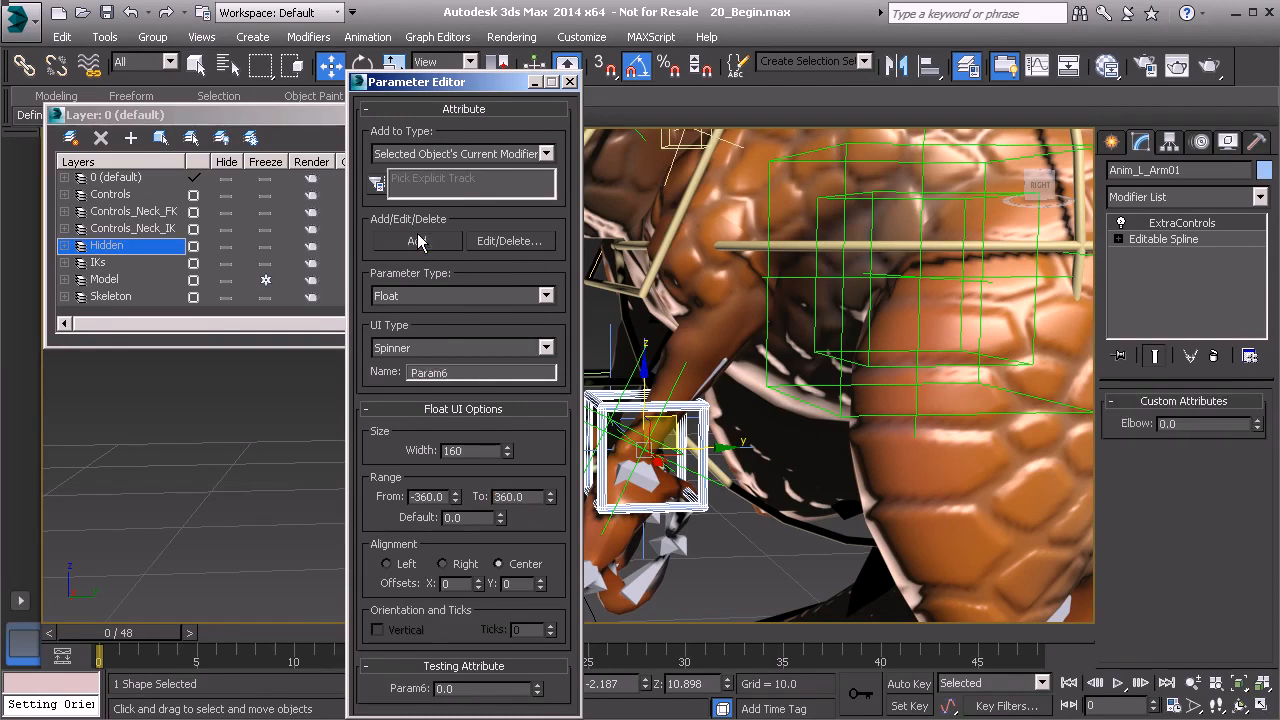
click(570, 83)
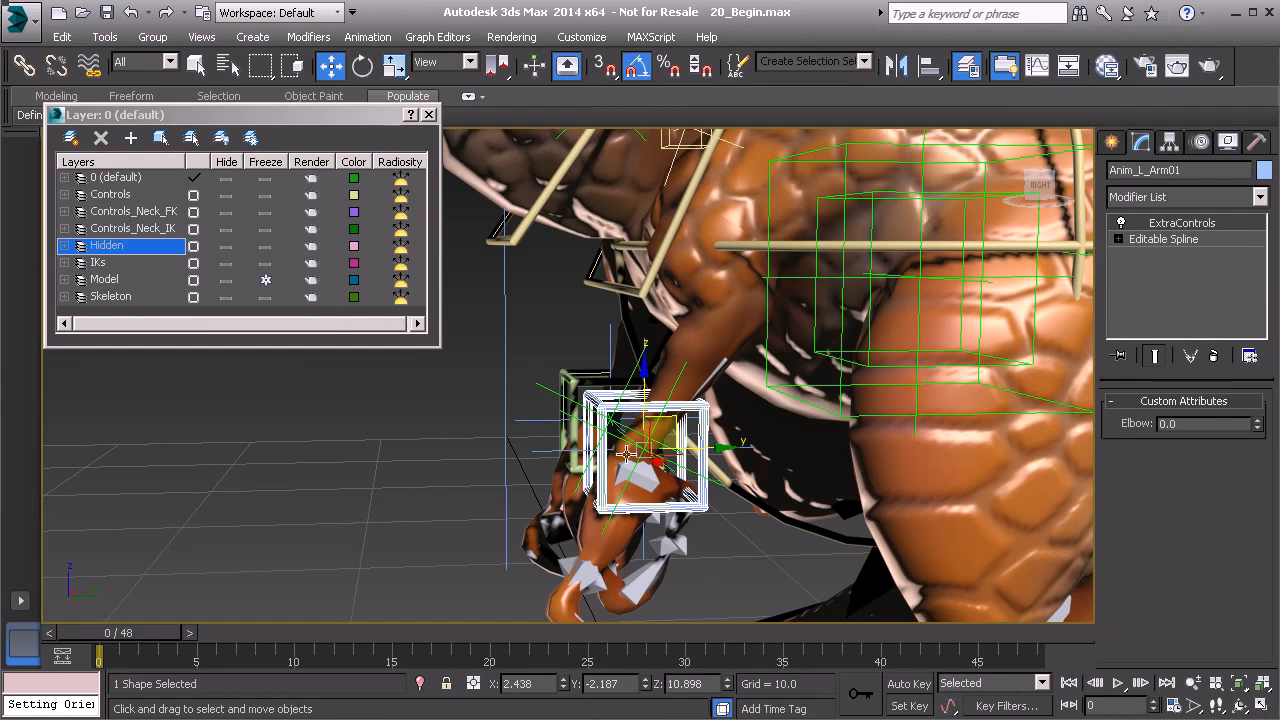
- Set up parameter wiring from the Elbow attribute of Anim_L_Arm01 to the Swivel Angle of HIIK_L_Arm01
middle_drag(602, 441, 559, 446)
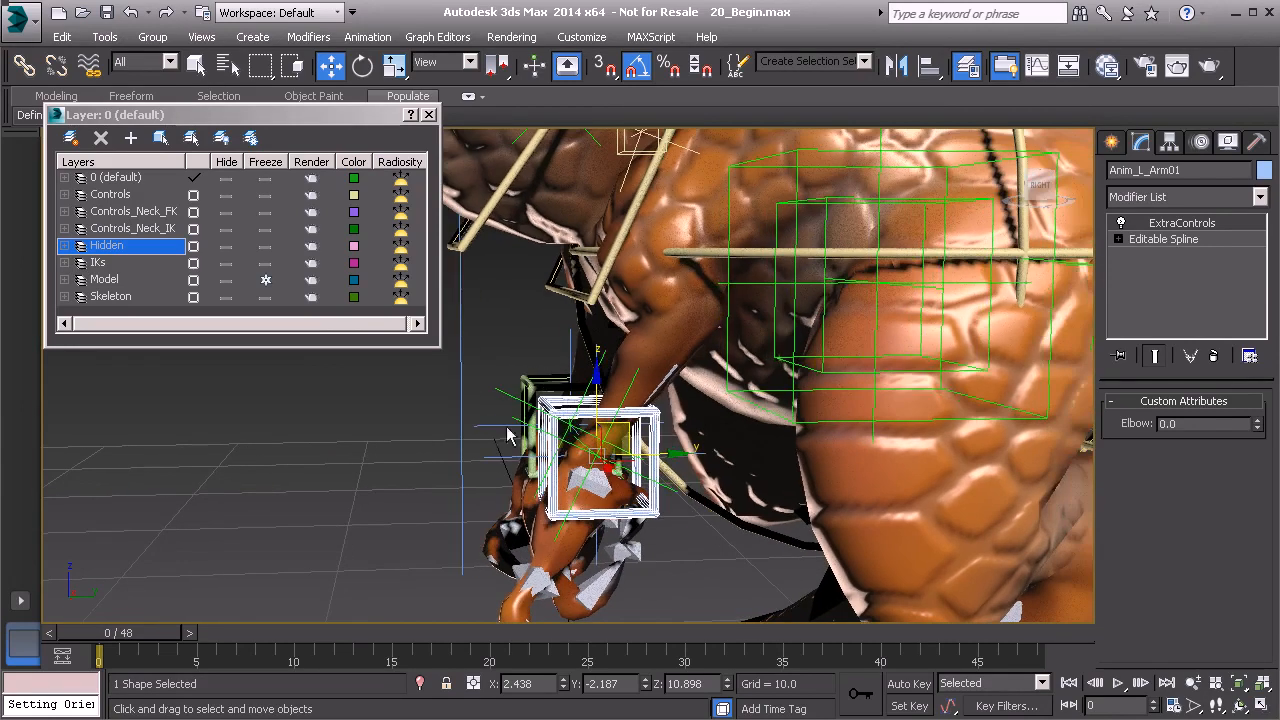
scroll(549, 425, up, 5)
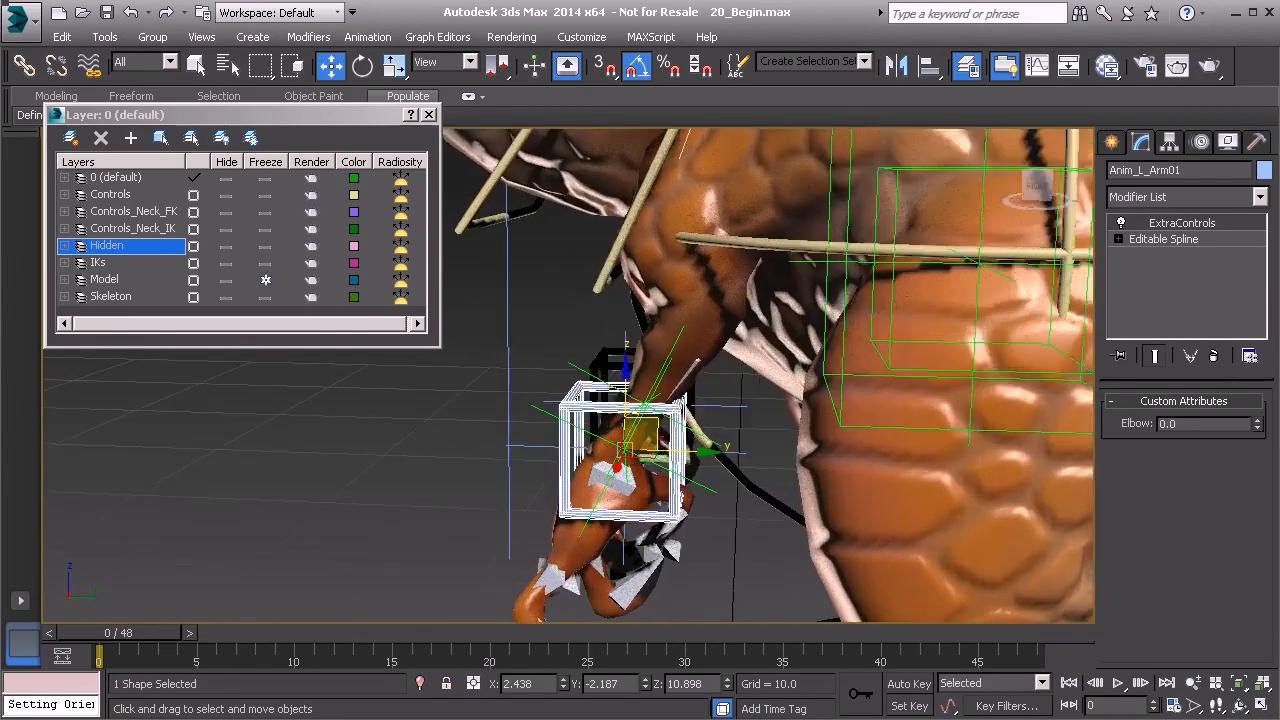
middle_drag(495, 425, 445, 432)
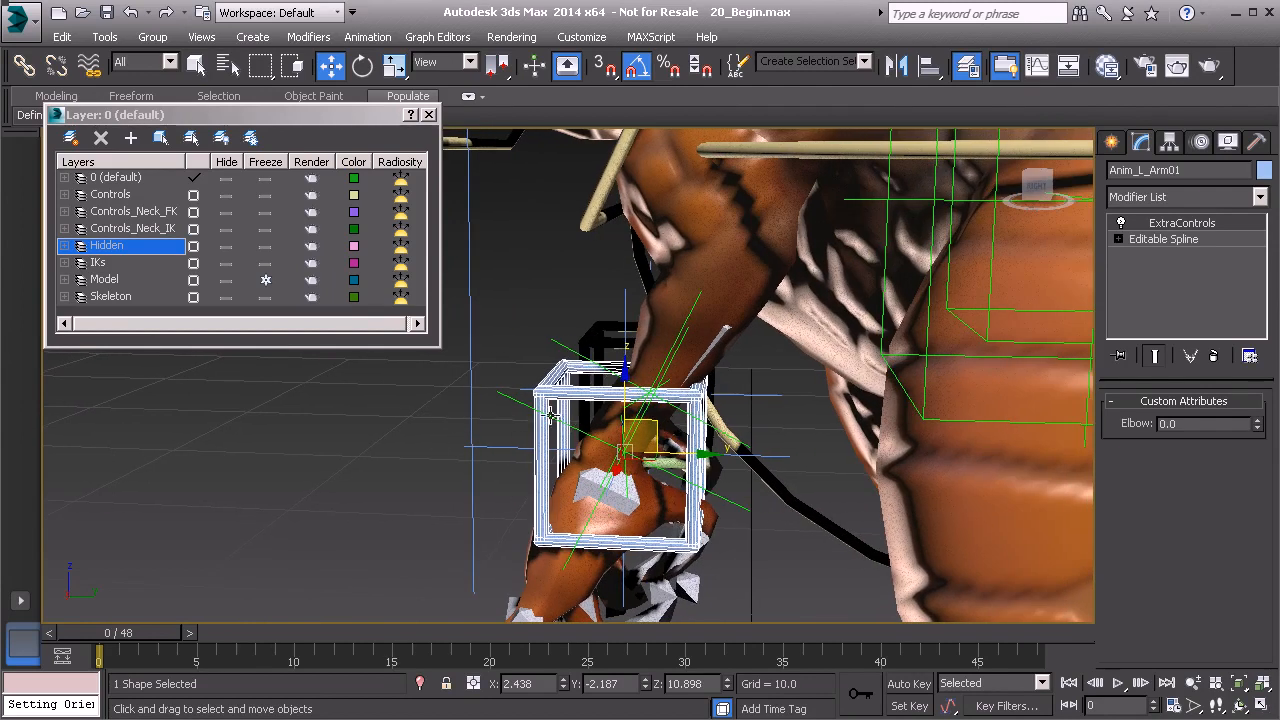
right_click(370, 400)
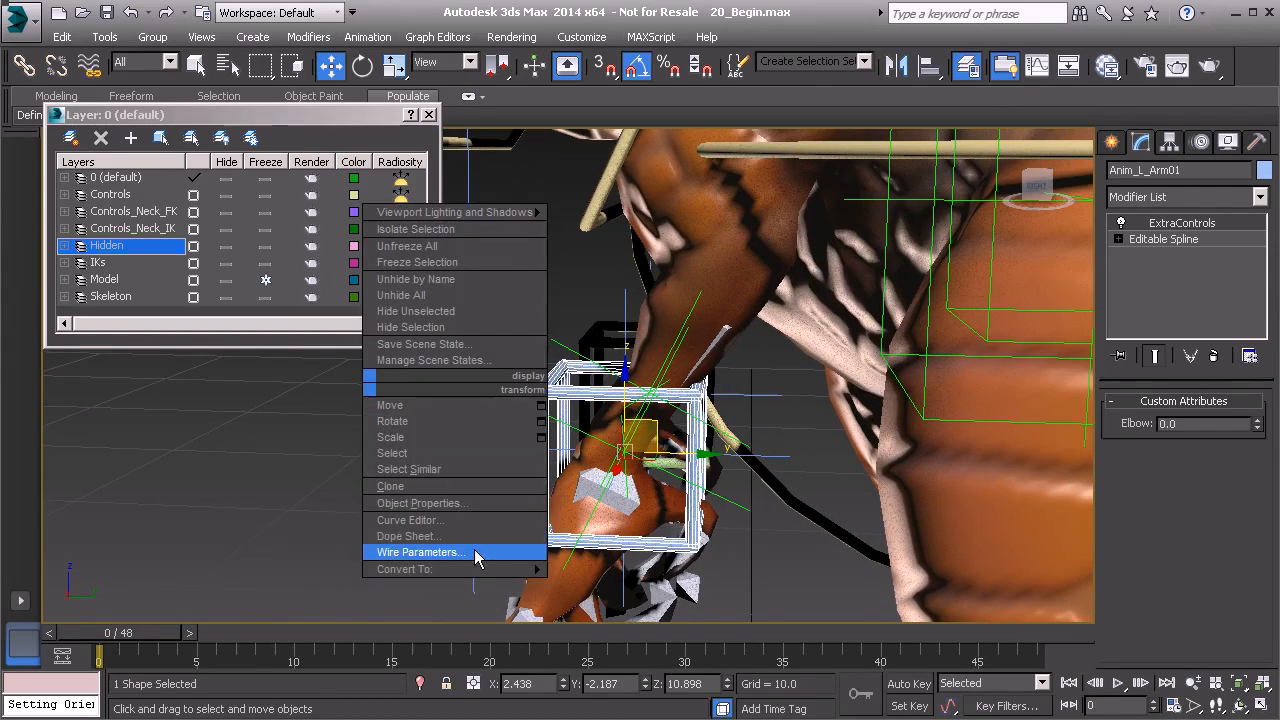
click(423, 551)
click(652, 448)
mouse_move(660, 478)
mouse_move(790, 482)
mouse_move(900, 478)
click(988, 481)
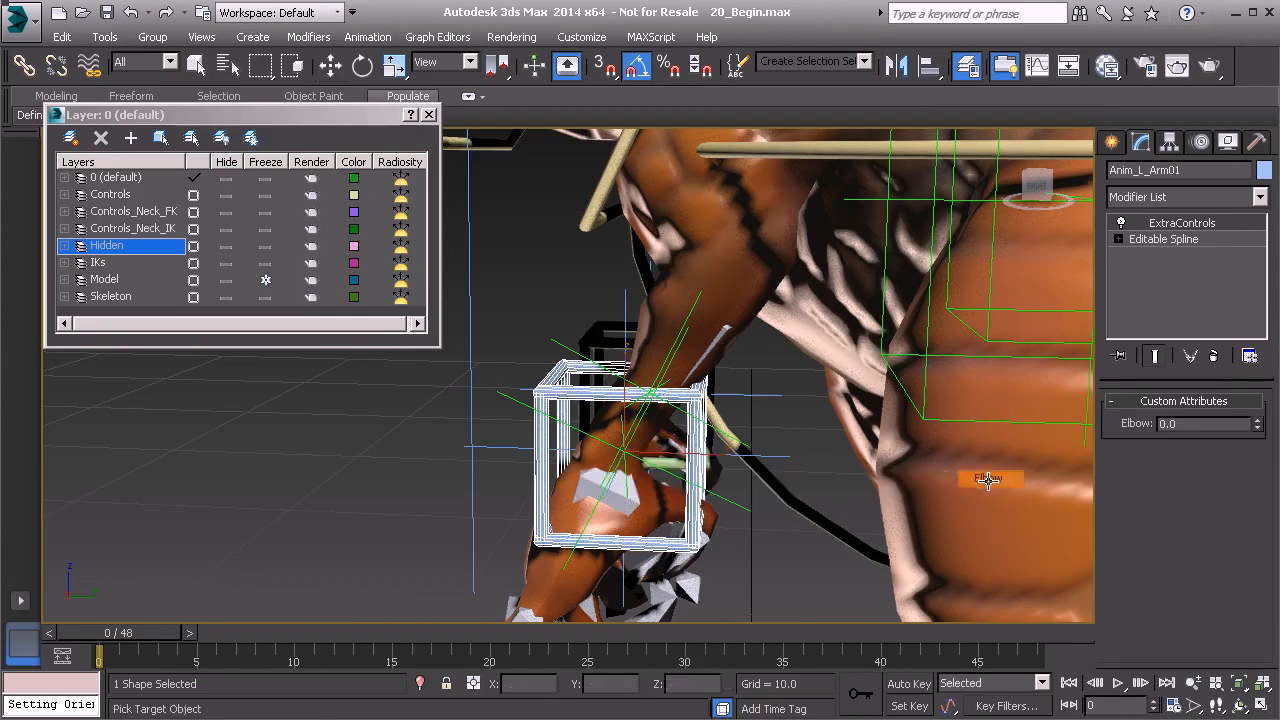
click(503, 446)
mouse_move(525, 458)
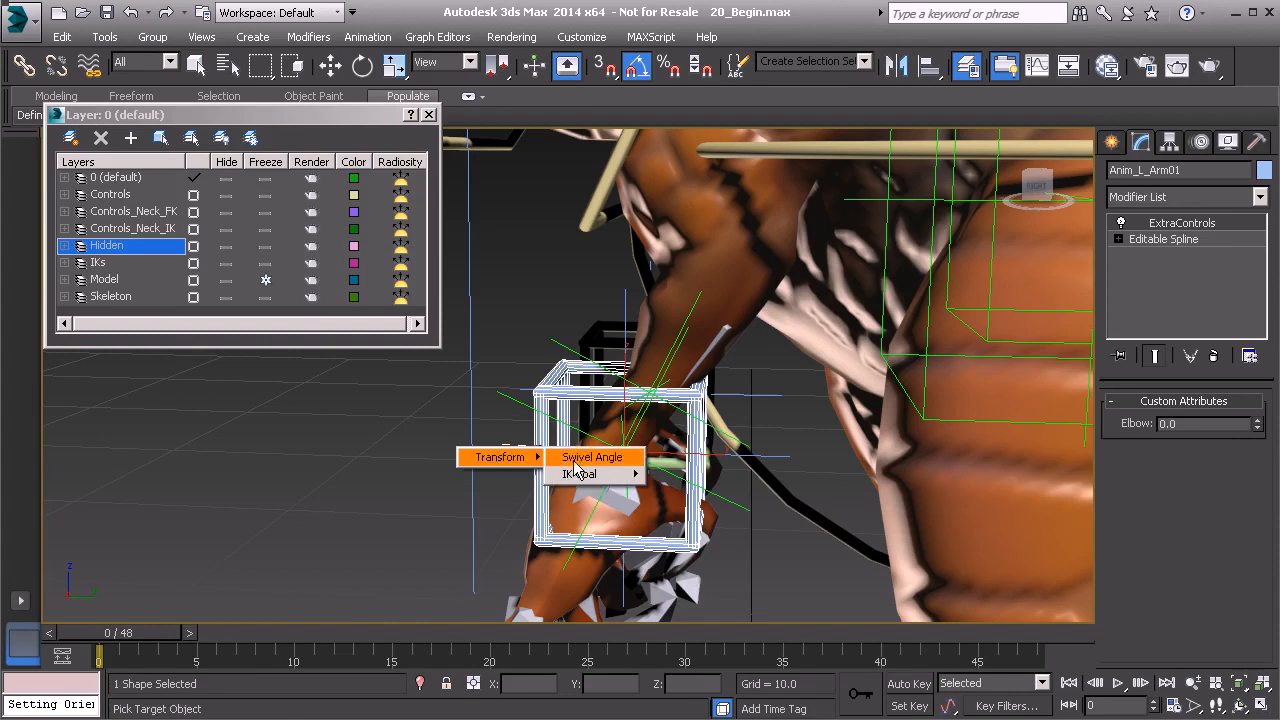
click(590, 458)
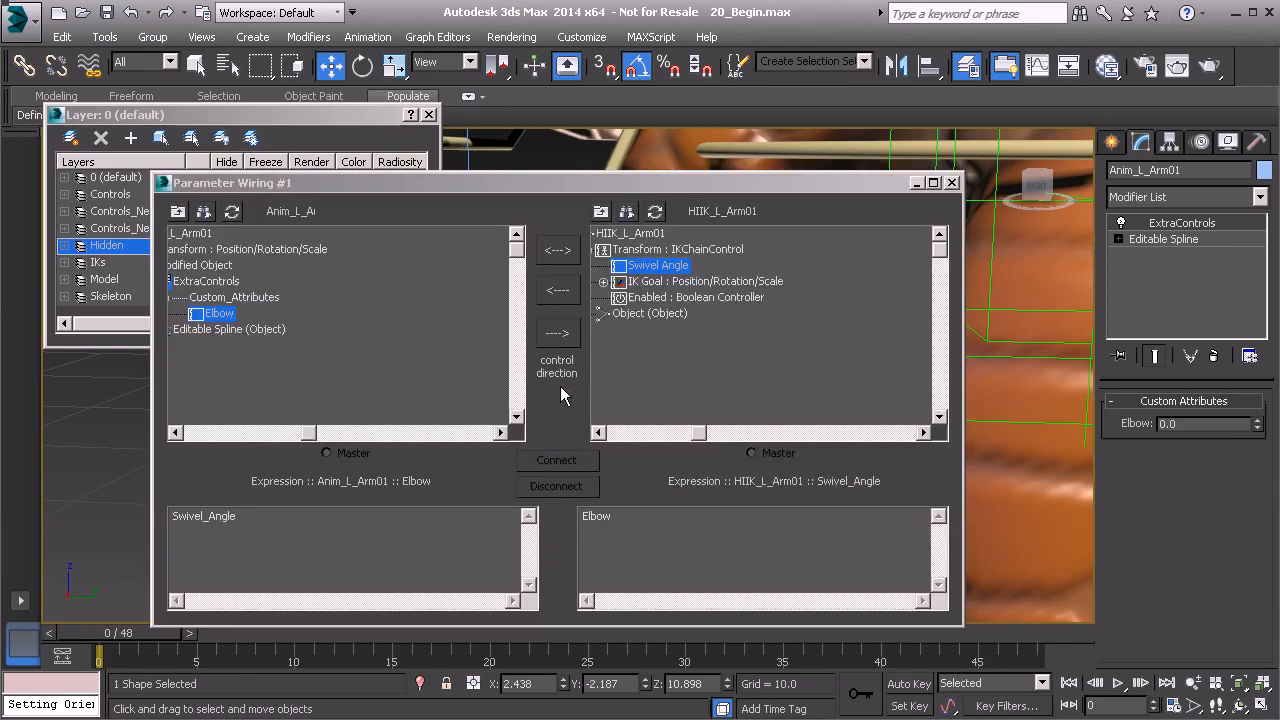
- Connect Elbow as one-way driver of Swivel Angle with the expression DegToRad(Elbow), and minimize the wiring dialog
click(557, 333)
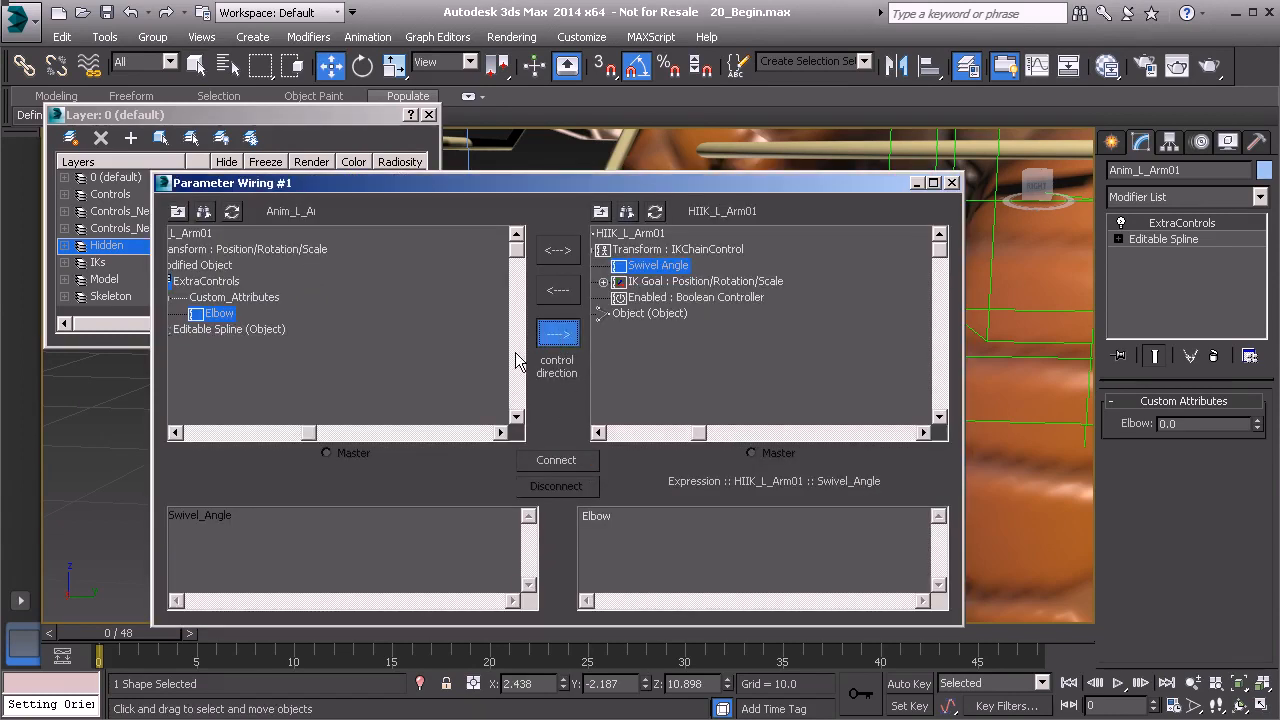
click(583, 516)
text(DegToRad()
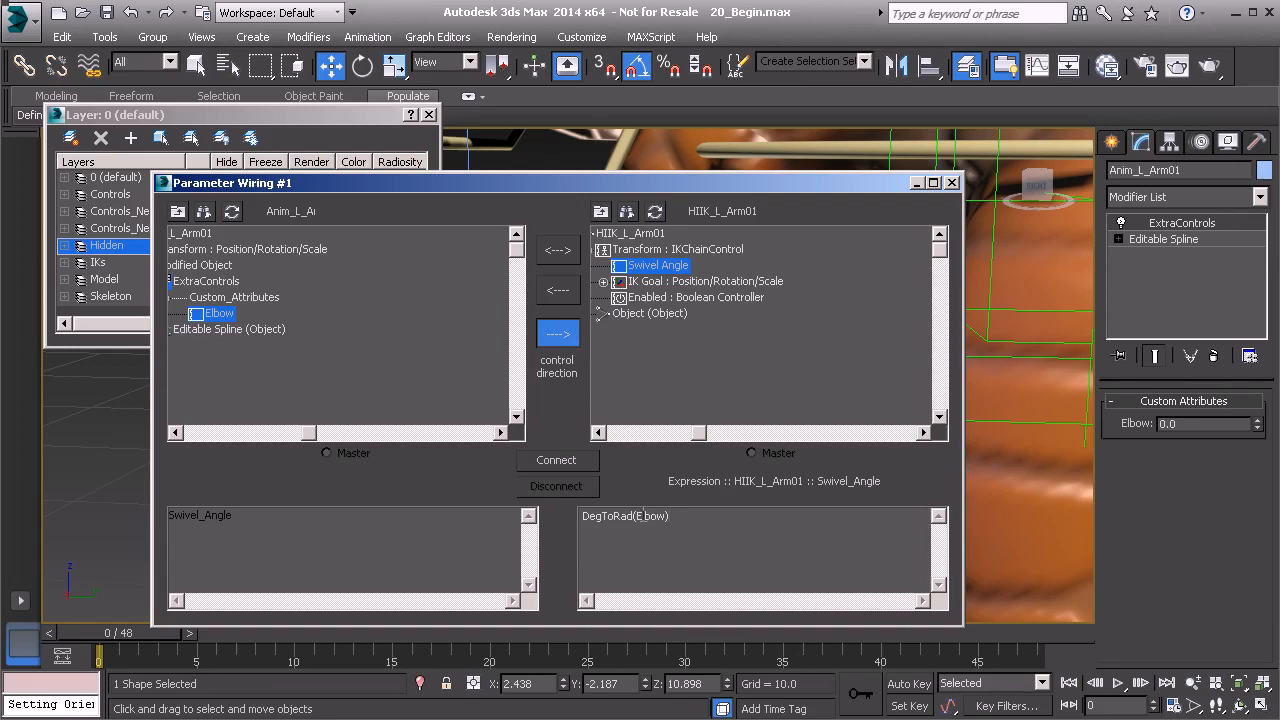
click(556, 460)
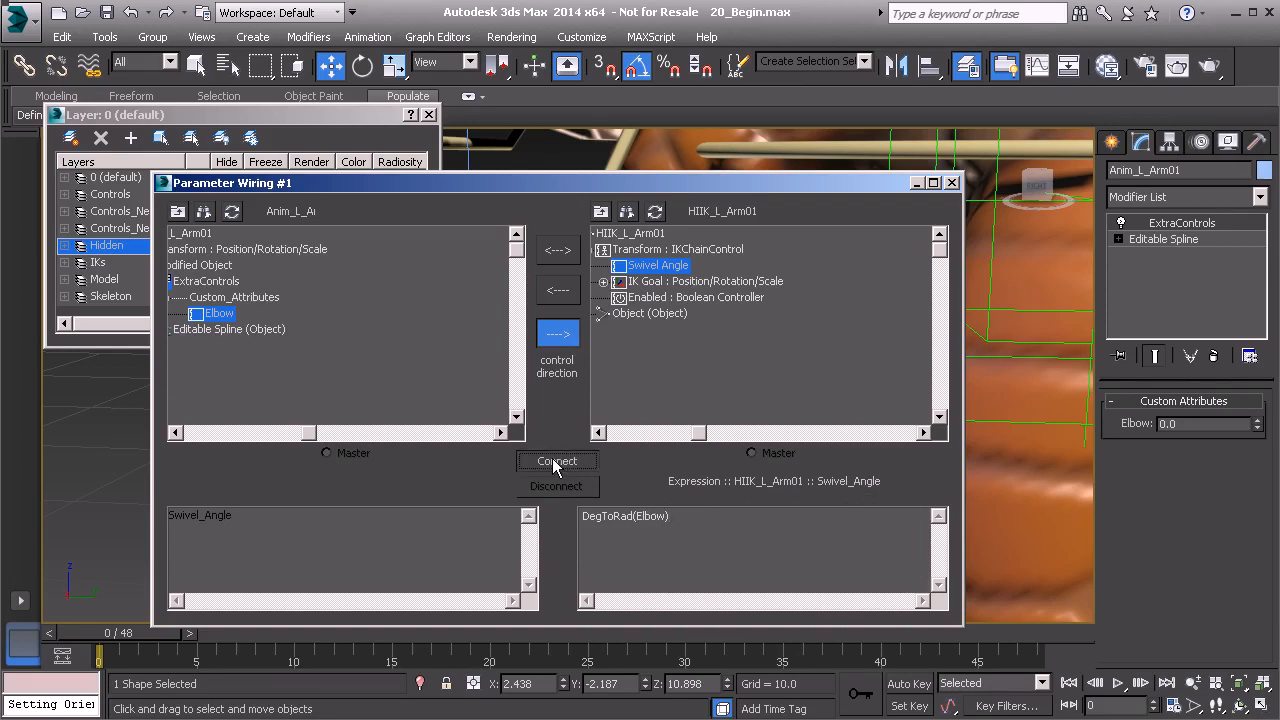
click(918, 183)
- Test the left elbow swivel by changing the Elbow value on Anim_L_Arm01, and undo the change
alt+middle_drag(940, 392, 1021, 390)
drag(1257, 426, 1076, 200)
key(ctrl+z)
- Examine the arm controls and the whole dinosaur rig from several angles and distances
scroll(651, 357, down, 5)
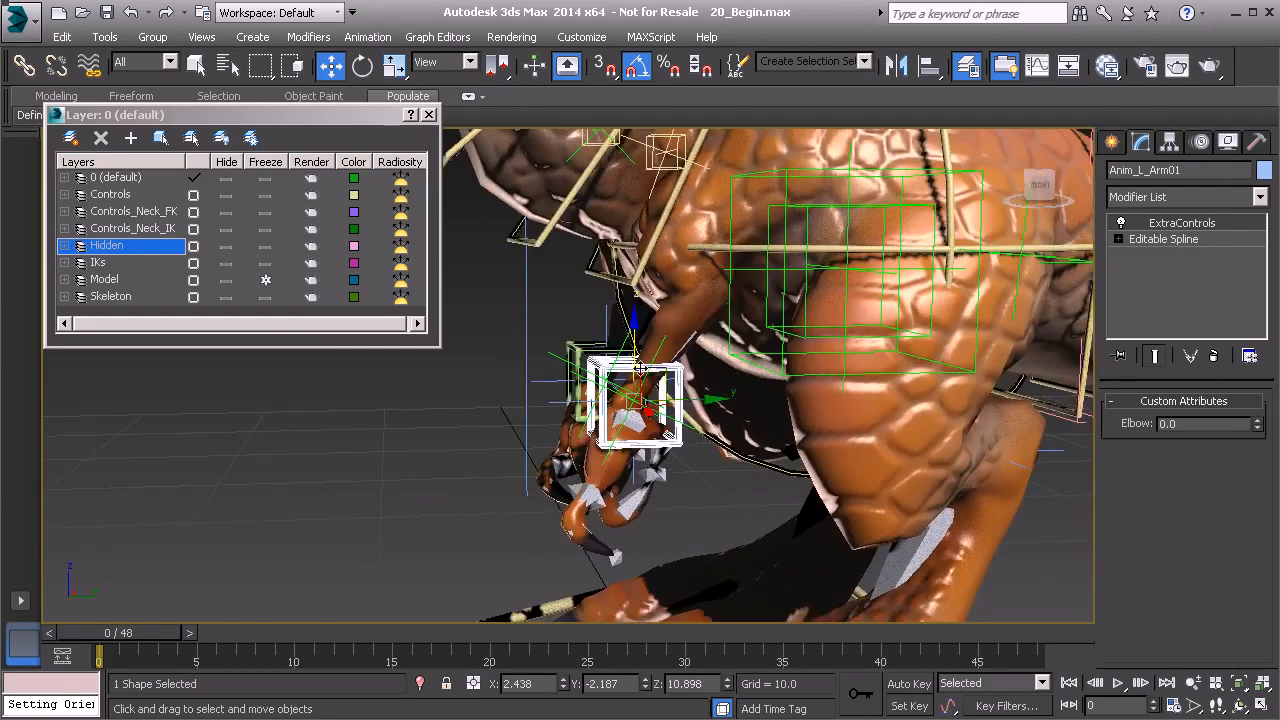
alt+middle_drag(568, 380, 648, 388)
middle_drag(566, 354, 608, 394)
alt+middle_drag(665, 440, 625, 510)
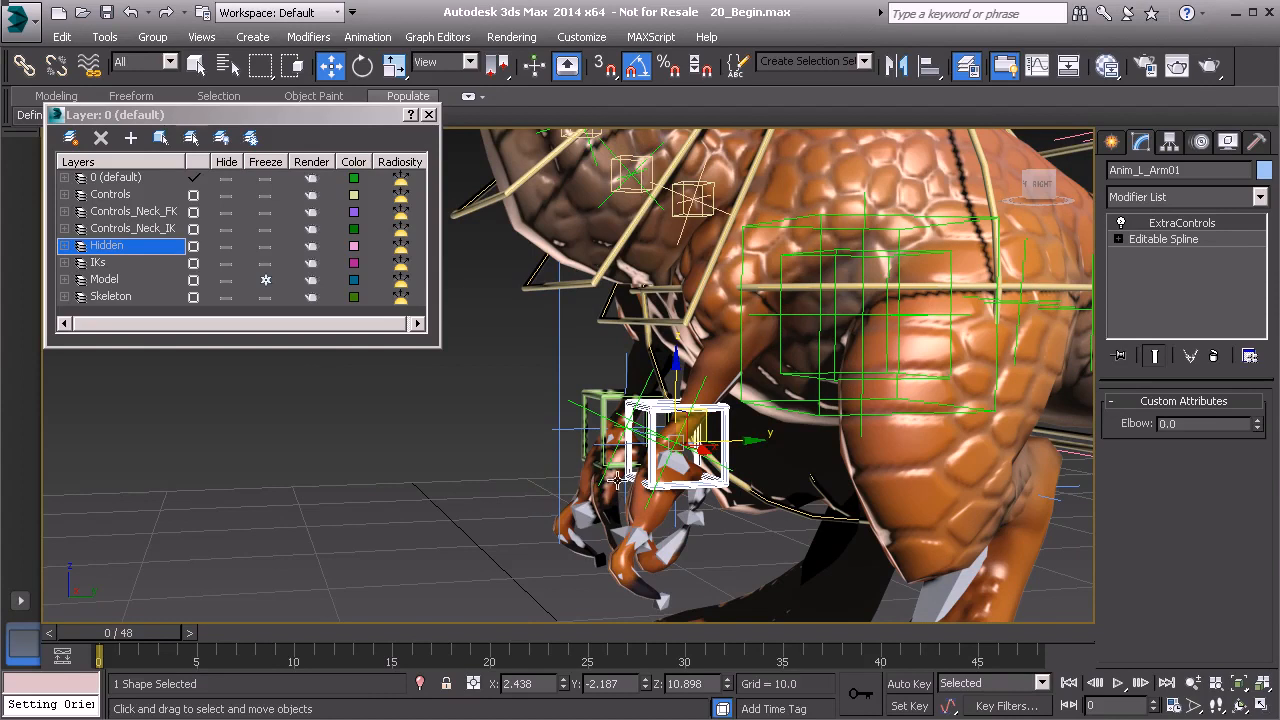
middle_drag(654, 537, 645, 492)
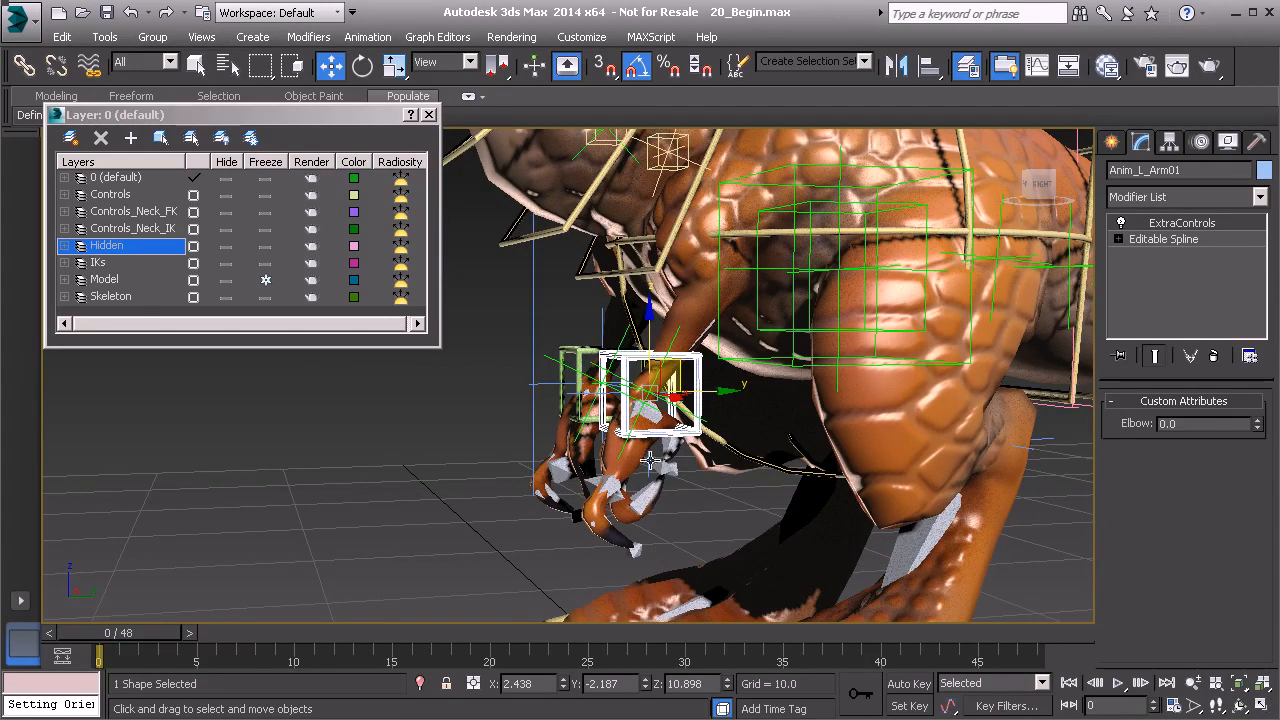
scroll(714, 425, down, 2)
scroll(750, 418, down, 2)
middle_drag(751, 419, 739, 466)
alt+middle_drag(699, 425, 619, 298)
alt+middle_drag(665, 374, 638, 402)
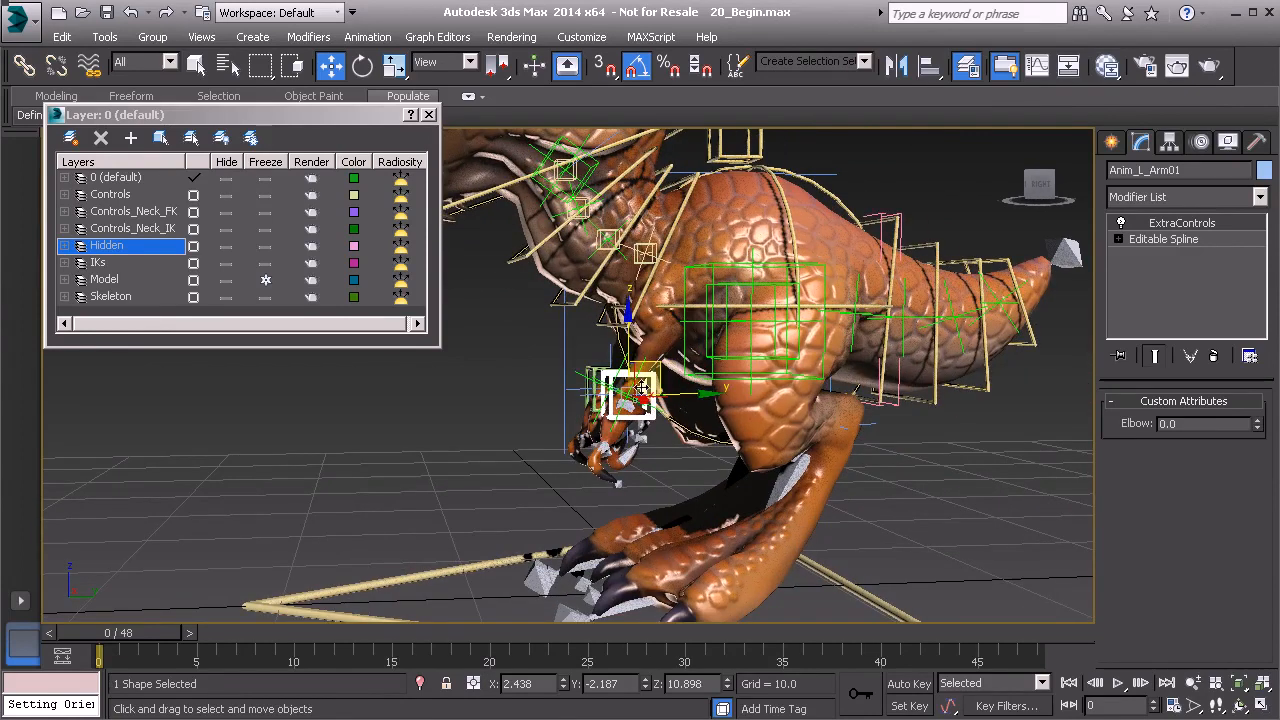
middle_drag(680, 421, 642, 441)
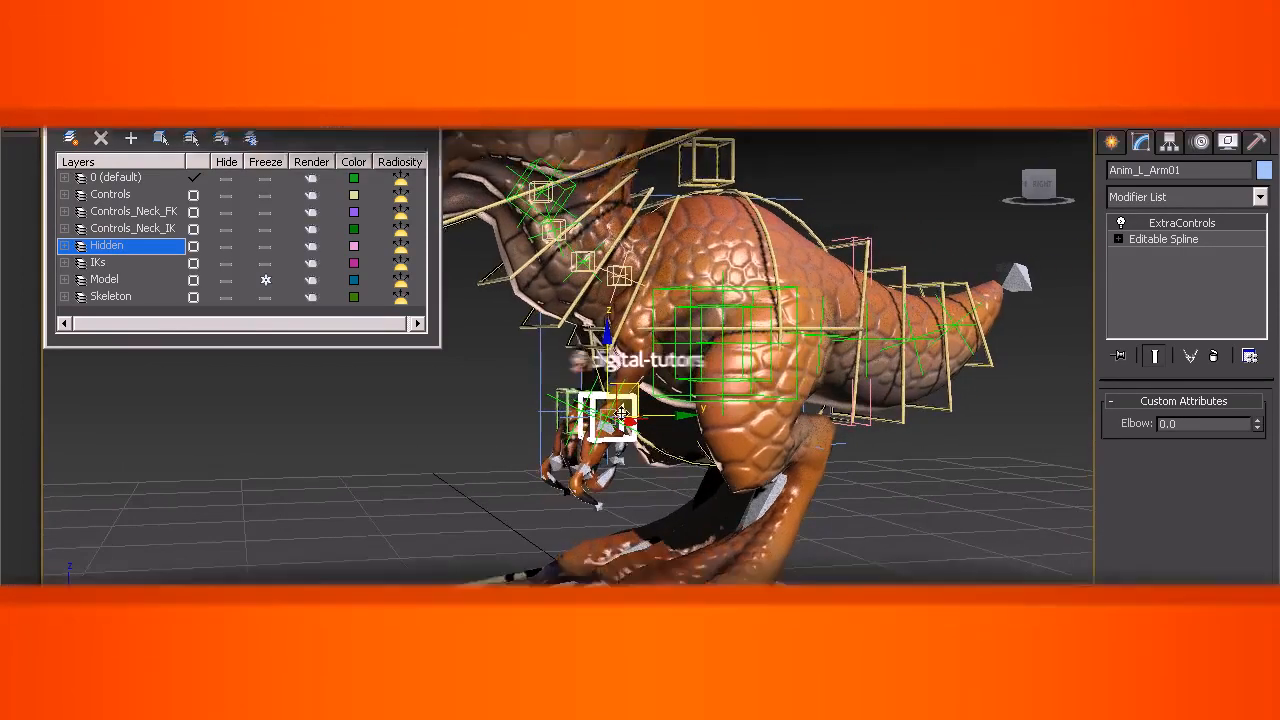